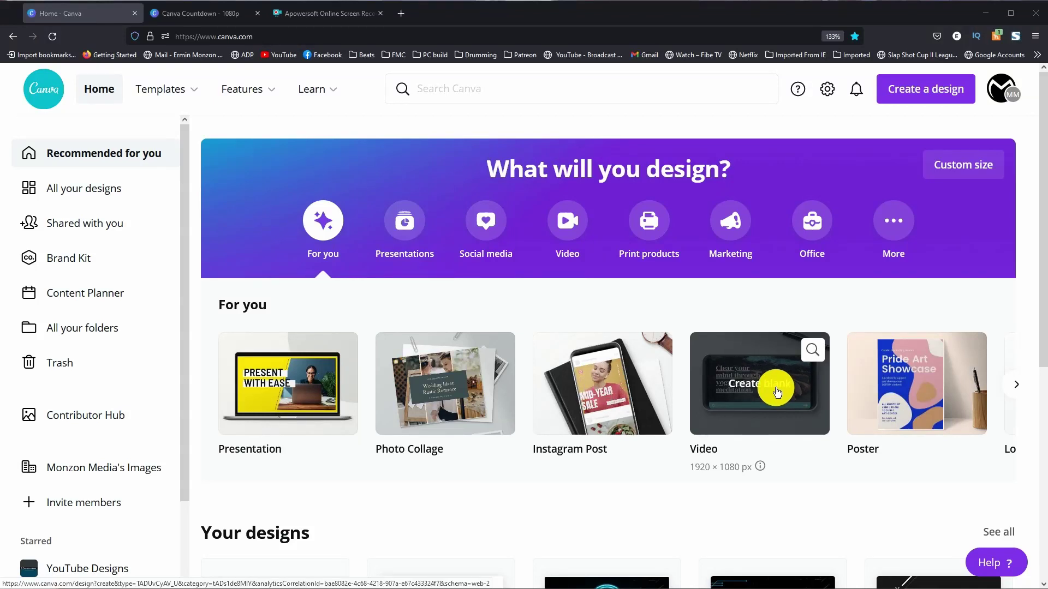
# Start a new blank 1080p video design from the Canva home page.
pyautogui.click(934, 89)
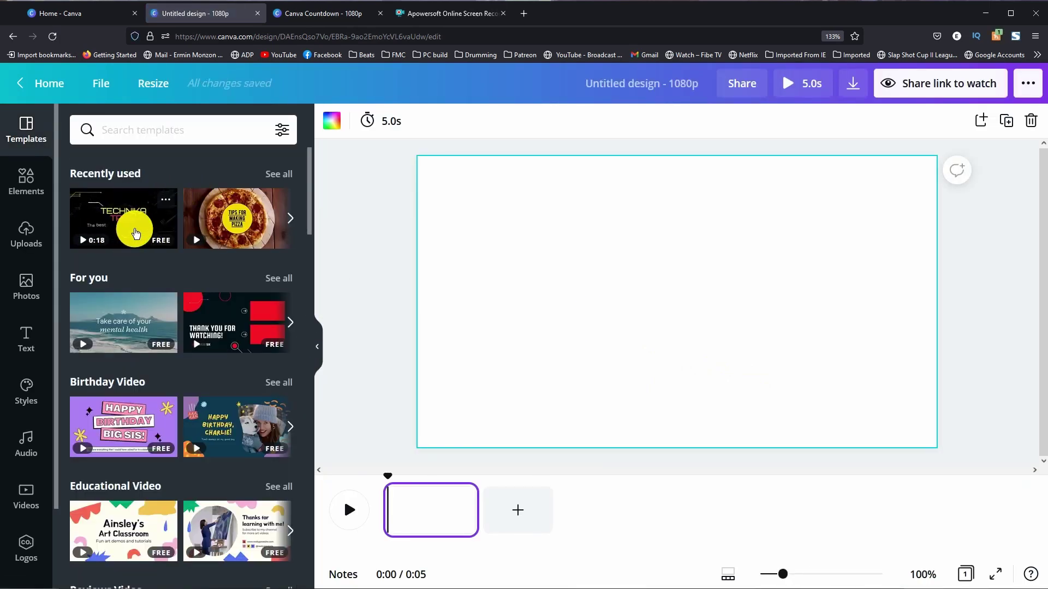
# Search templates for 'tech' and apply the Technika Tribe neon intro to the page.
pyautogui.click(169, 204)
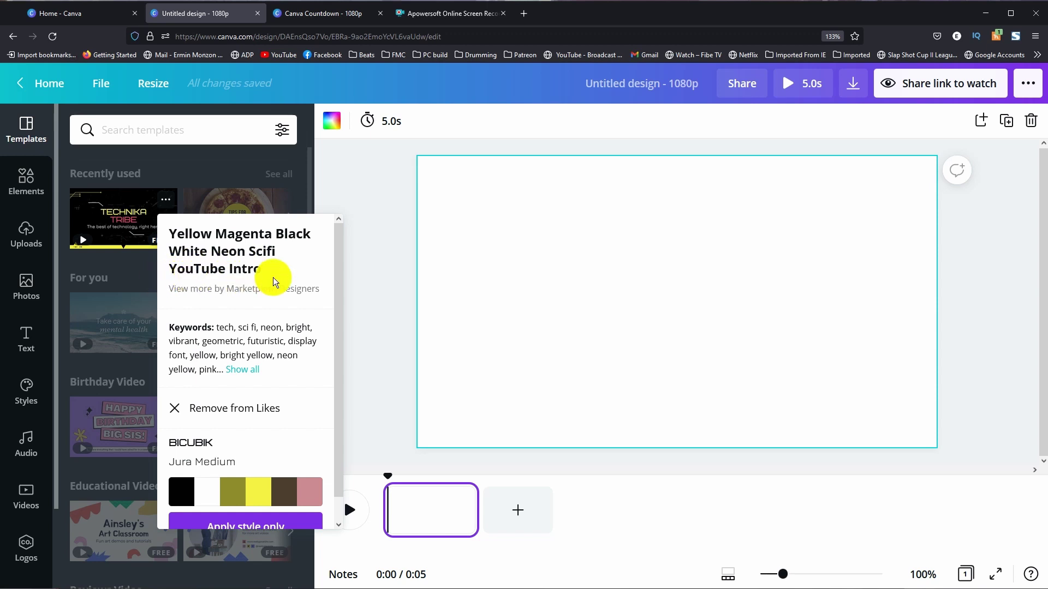
pyautogui.click(175, 131)
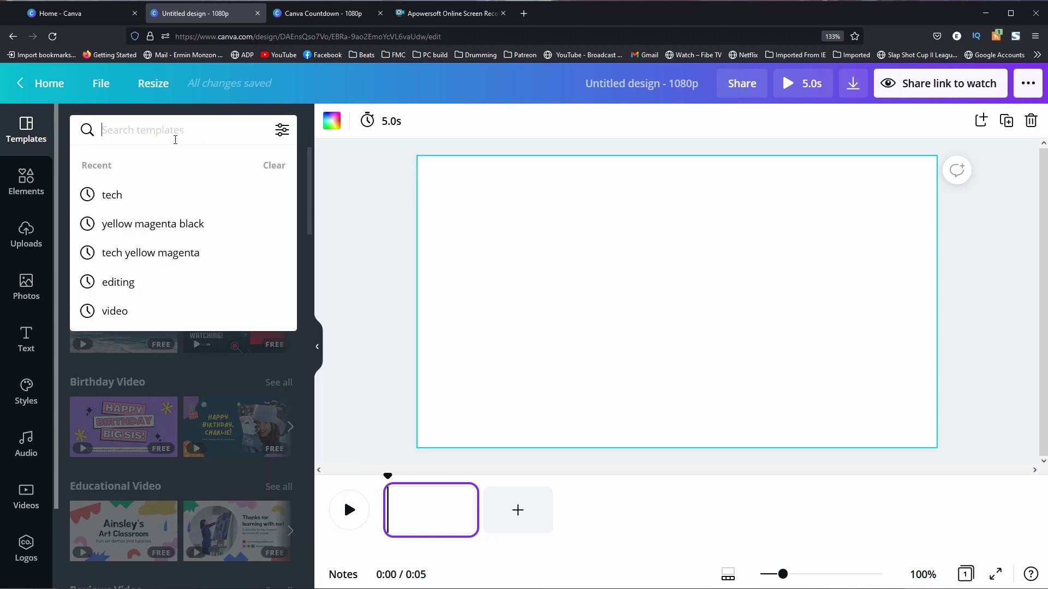
pyautogui.write('tech')
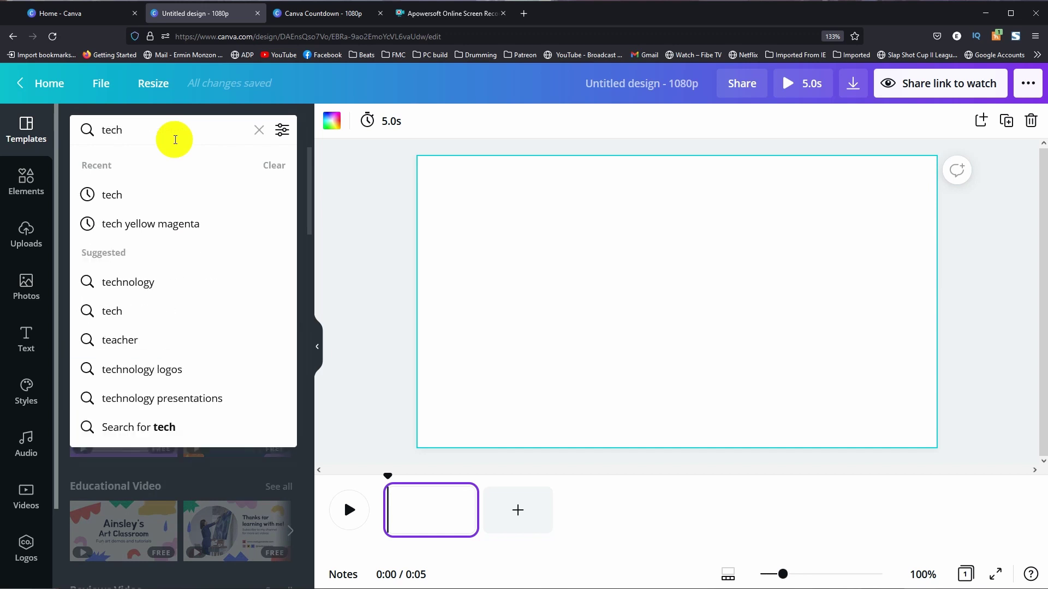
pyautogui.press('Return')
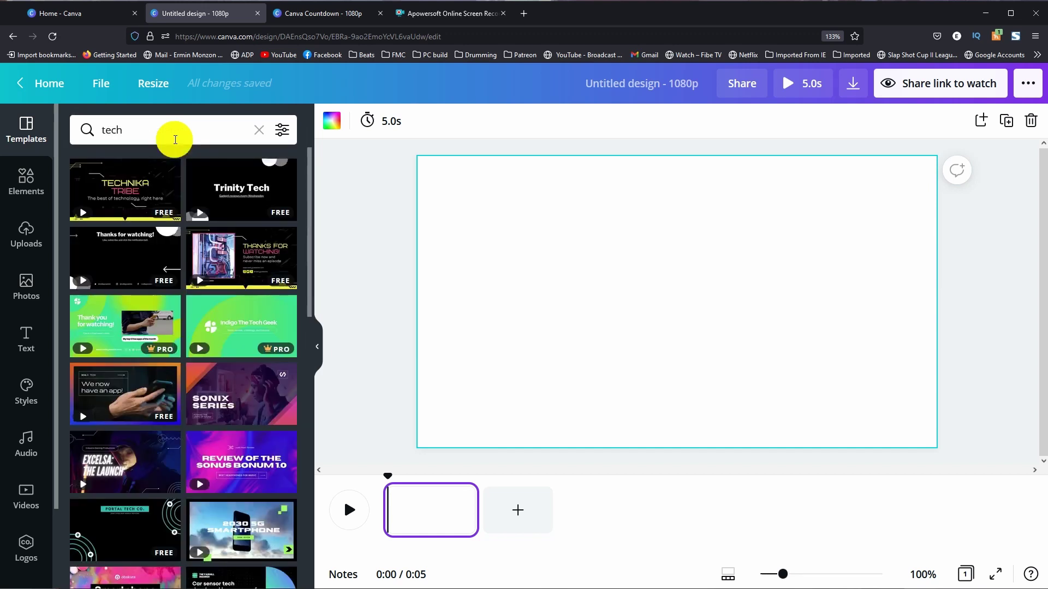
pyautogui.moveTo(241, 189)
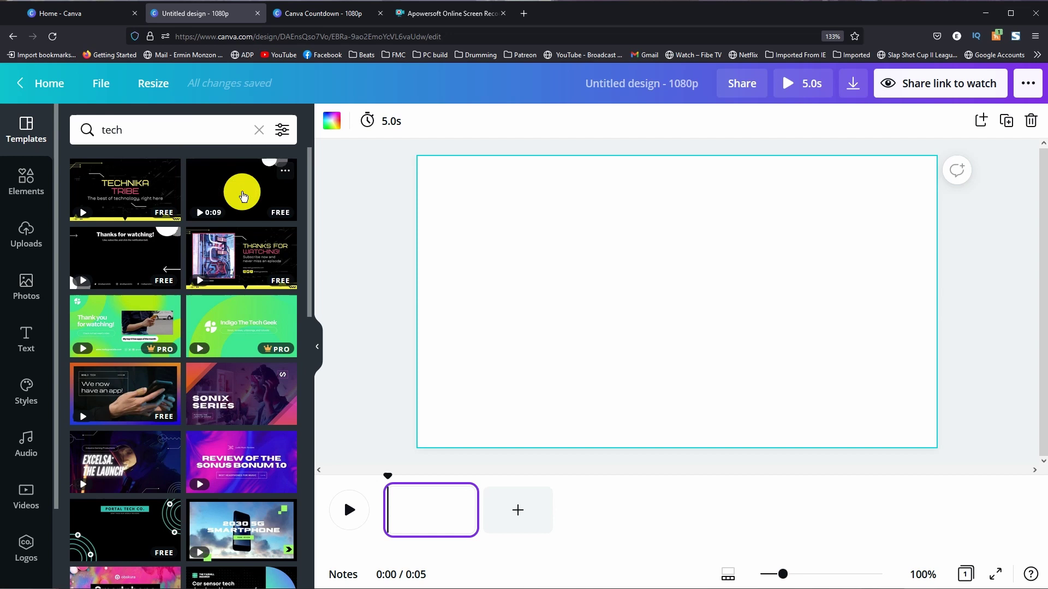
pyautogui.click(127, 189)
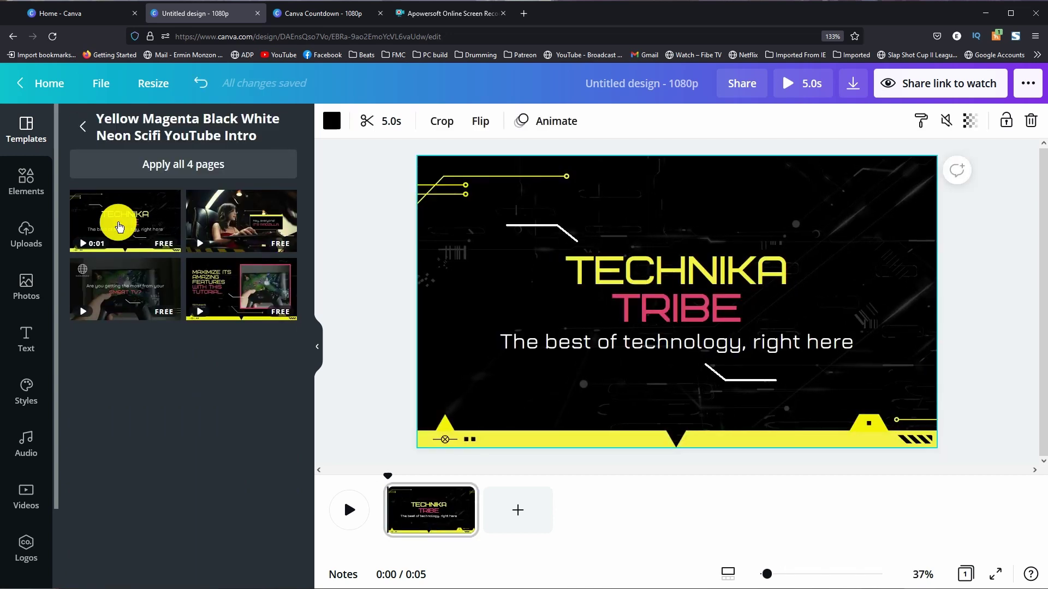
# Delete the TECHNIKA TRIBE title and subtitle text group from the template.
pyautogui.click(325, 338)
pyautogui.click(304, 426)
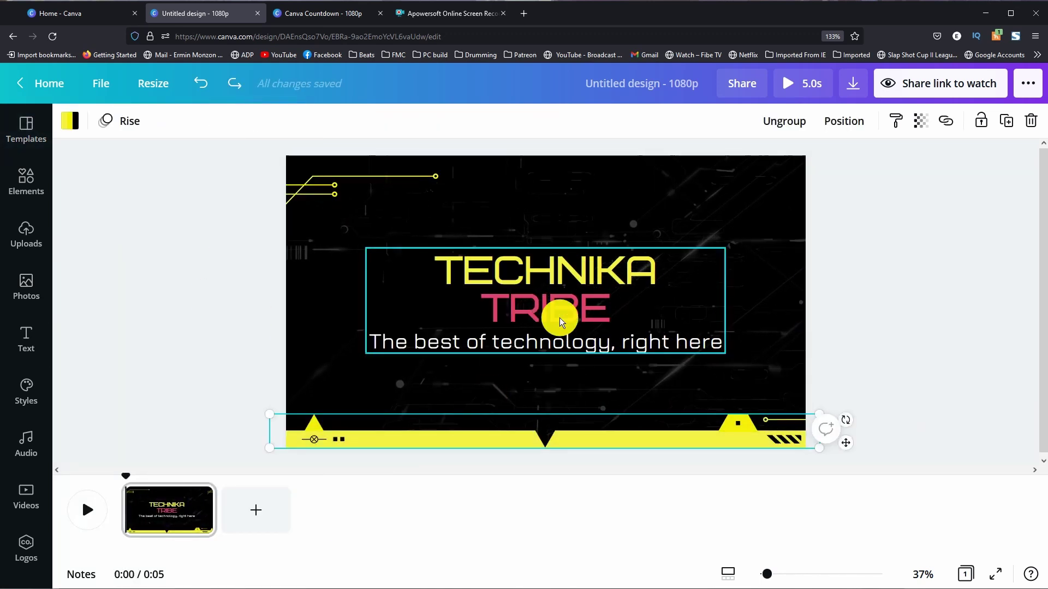
pyautogui.click(587, 300)
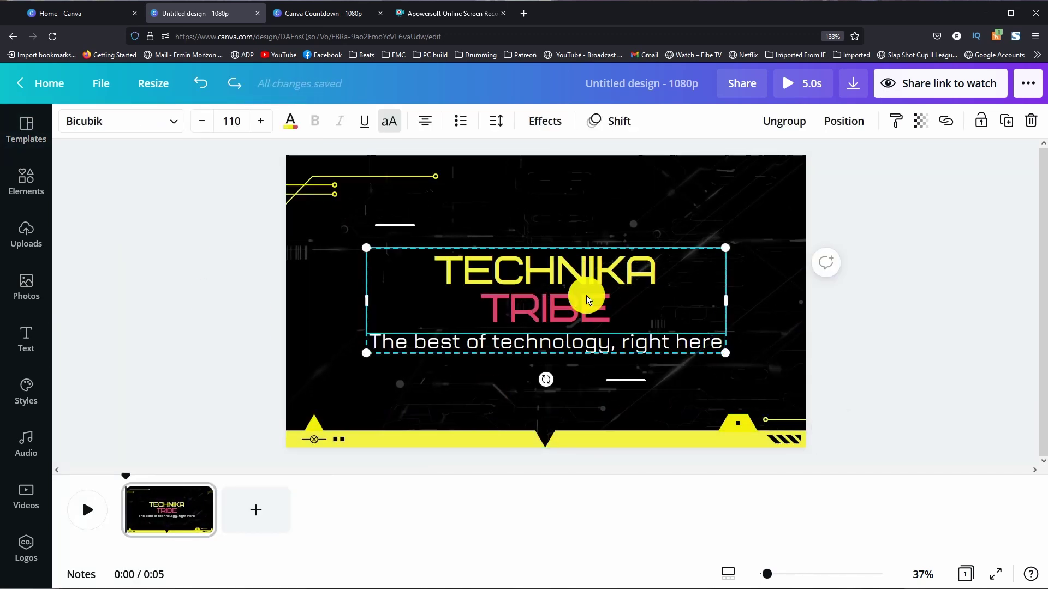
pyautogui.press('Delete')
pyautogui.press('Delete')
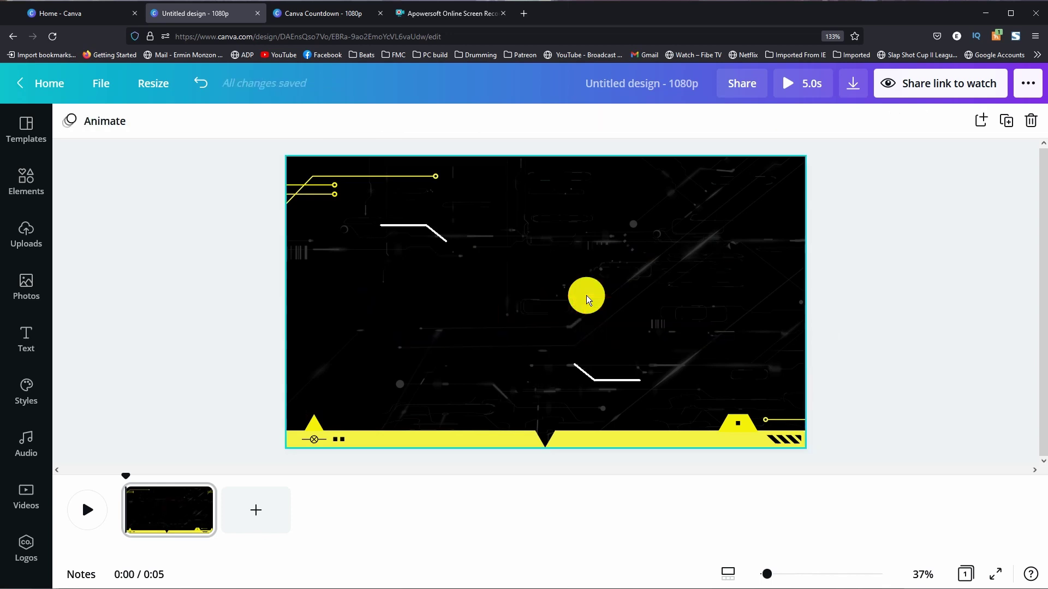
# Delete the yellow bottom bar, leaving the dark circuit background.
pyautogui.click(393, 435)
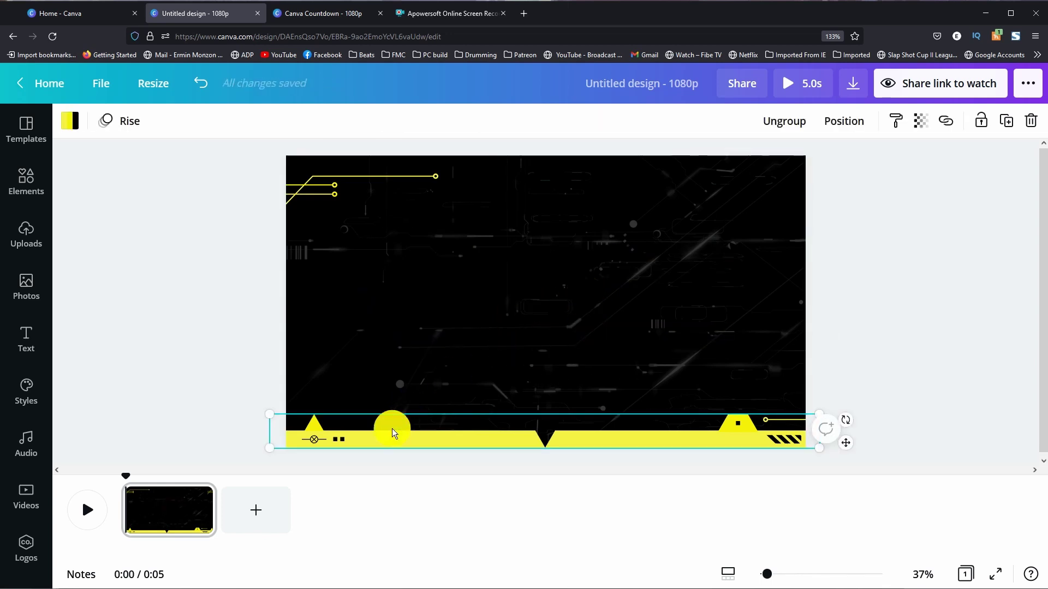
pyautogui.press('Delete')
pyautogui.click(258, 210)
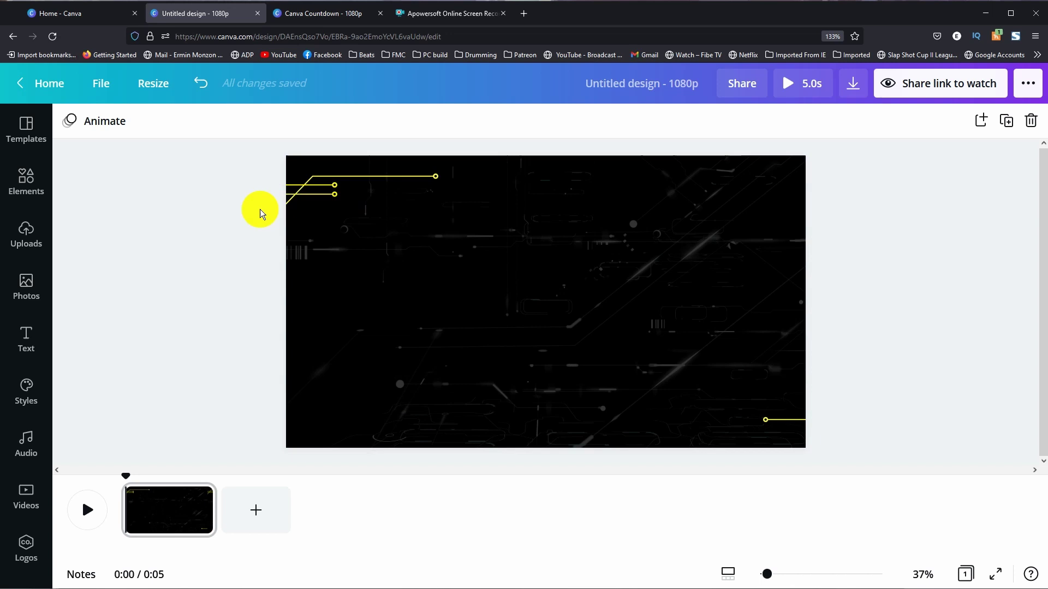
pyautogui.click(323, 181)
# Recolour the top-left circuit line pieces from yellow to cyan and dark blue.
pyautogui.click(82, 122)
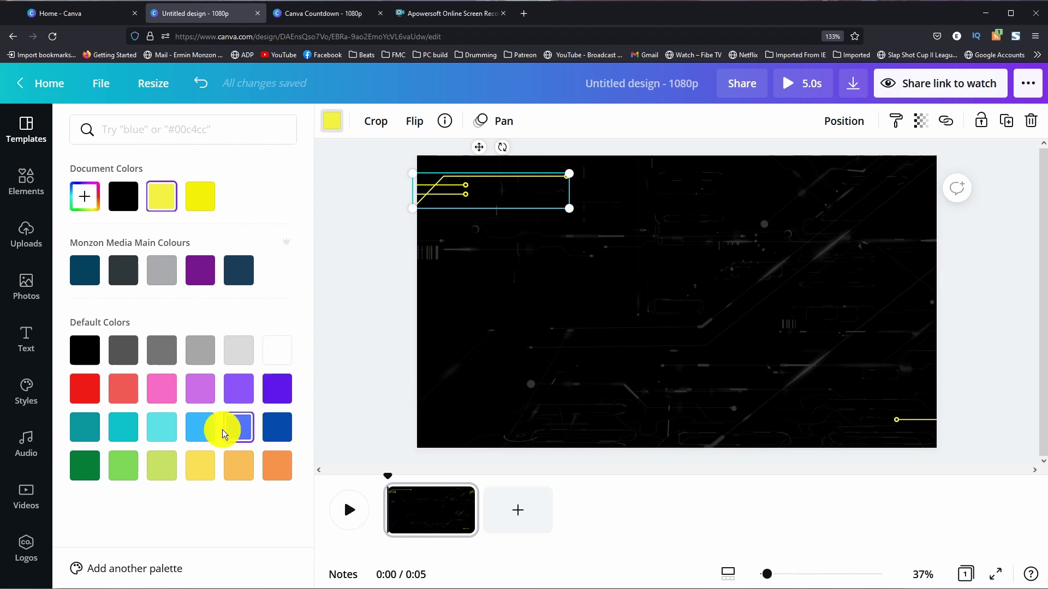
pyautogui.click(200, 427)
pyautogui.click(433, 187)
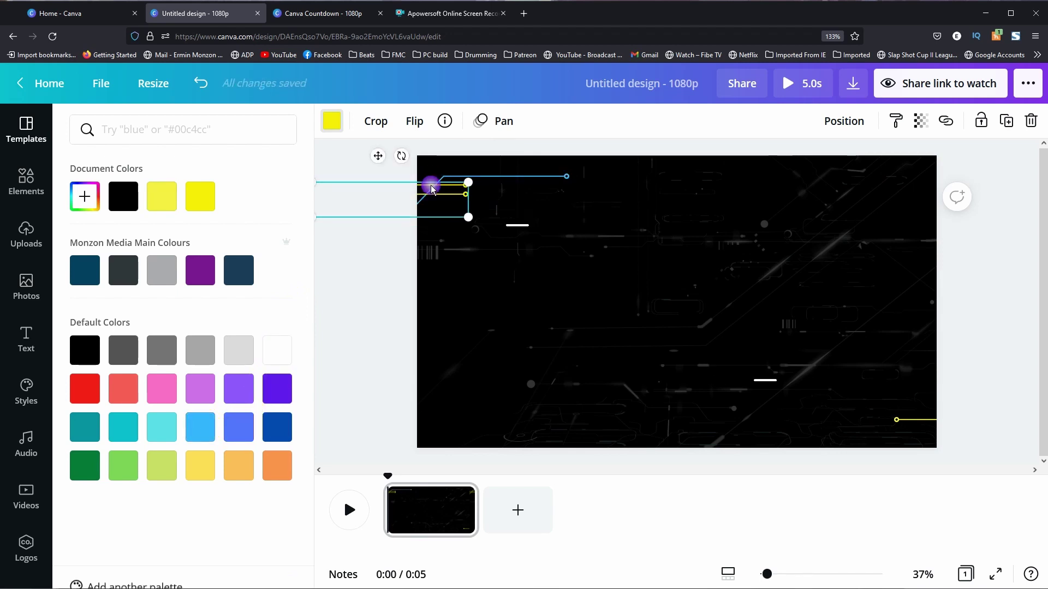
pyautogui.click(161, 426)
pyautogui.click(277, 427)
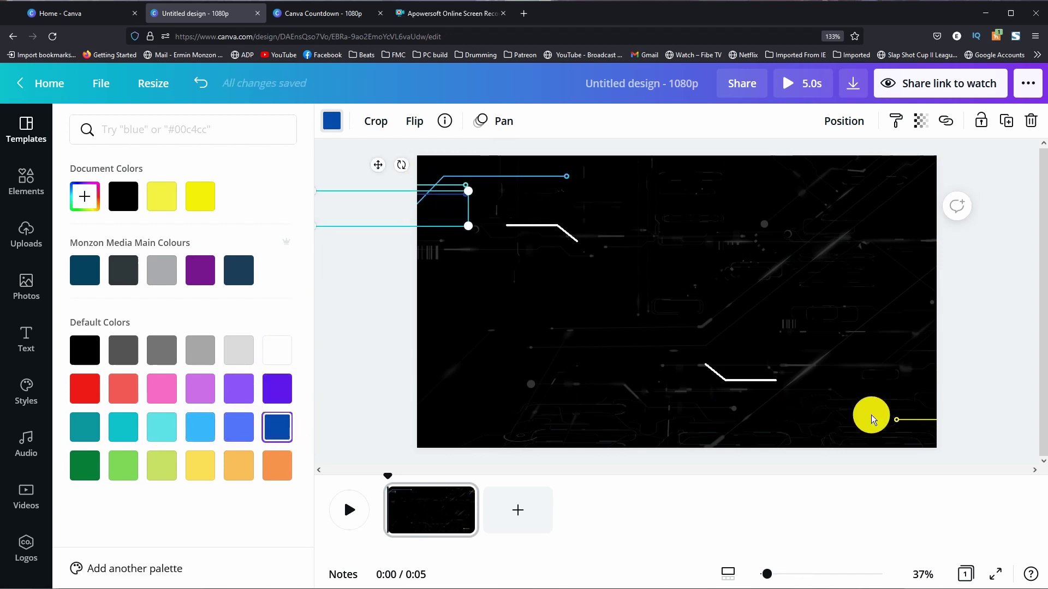
pyautogui.click(920, 424)
# Recolour the bottom-right circuit line from yellow to light blue.
pyautogui.click(787, 421)
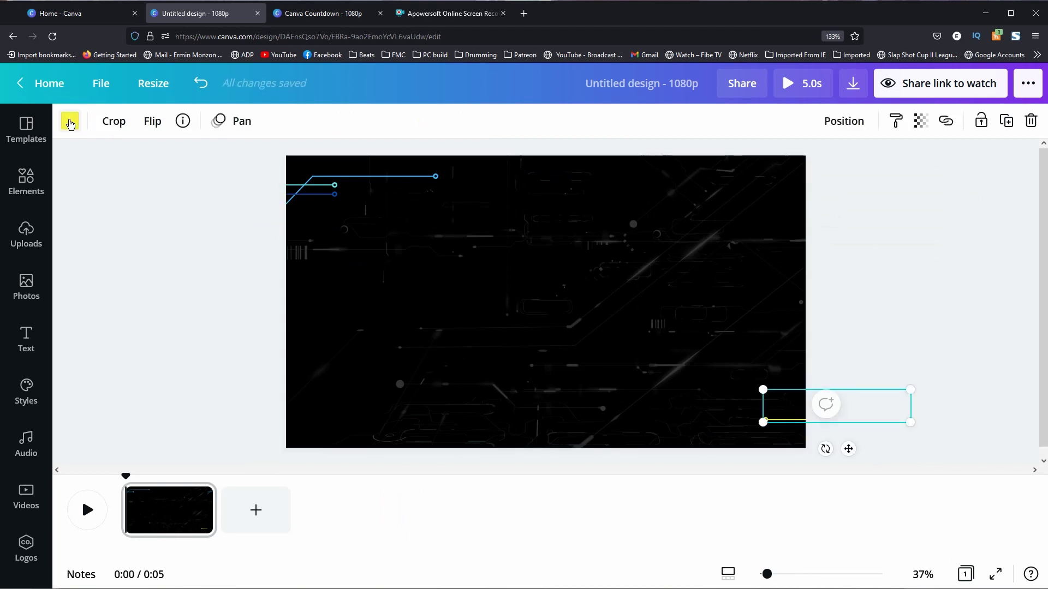
pyautogui.click(70, 120)
pyautogui.click(277, 426)
pyautogui.click(200, 427)
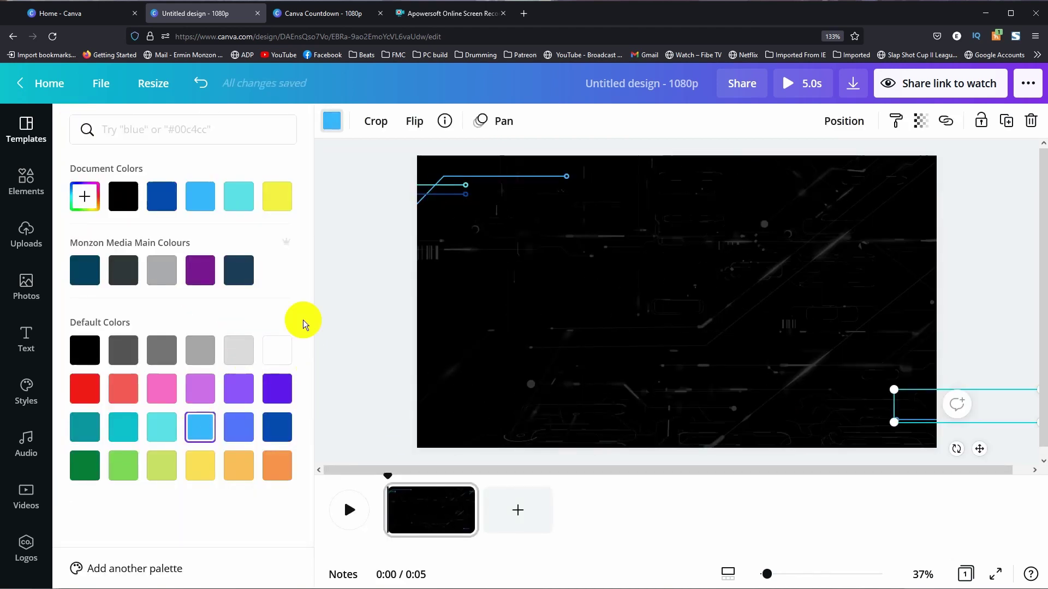
pyautogui.click(346, 261)
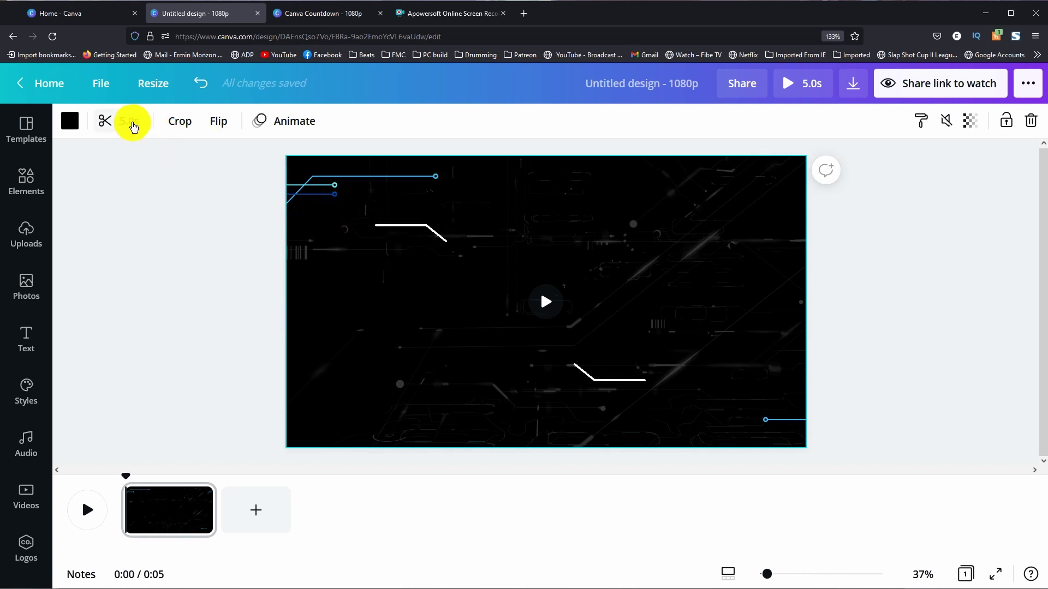
# Trim the circuit background video clip so the page lasts 2.0 seconds.
pyautogui.click(133, 124)
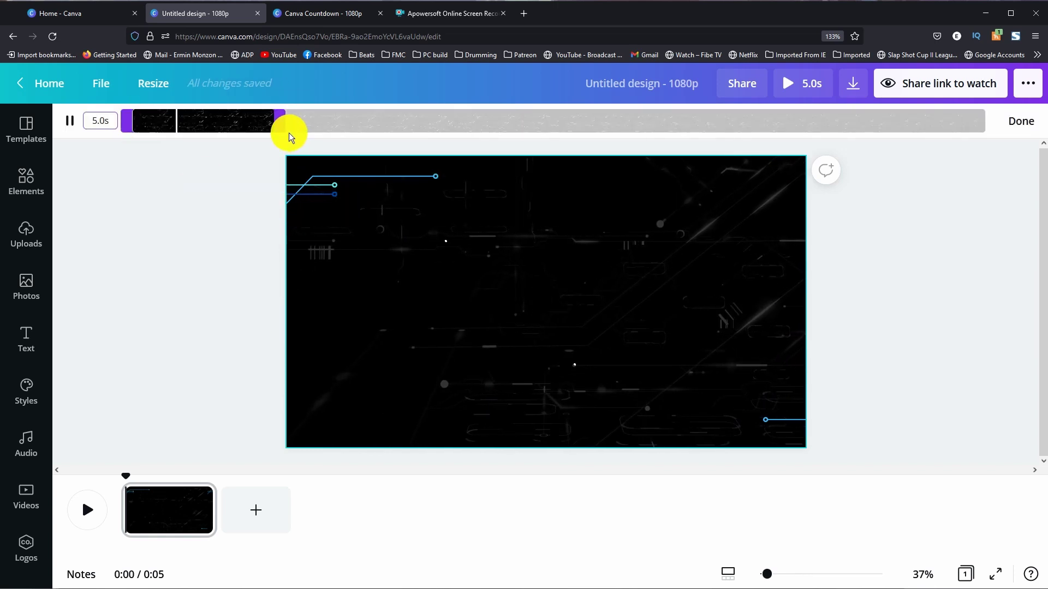
pyautogui.moveTo(280, 120); pyautogui.dragTo(1000, 123)
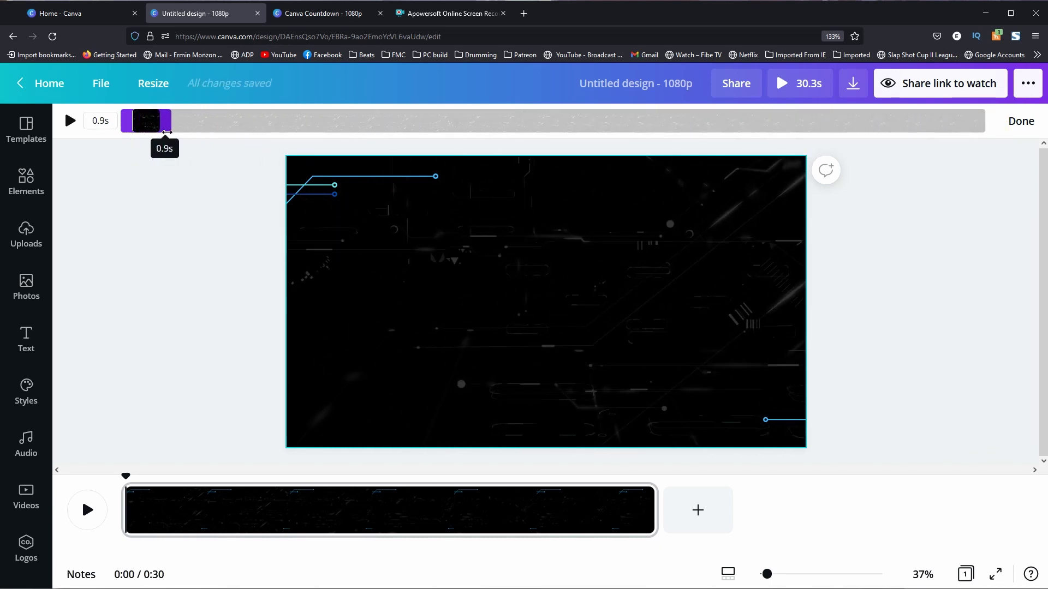
pyautogui.moveTo(192, 129); pyautogui.dragTo(202, 131)
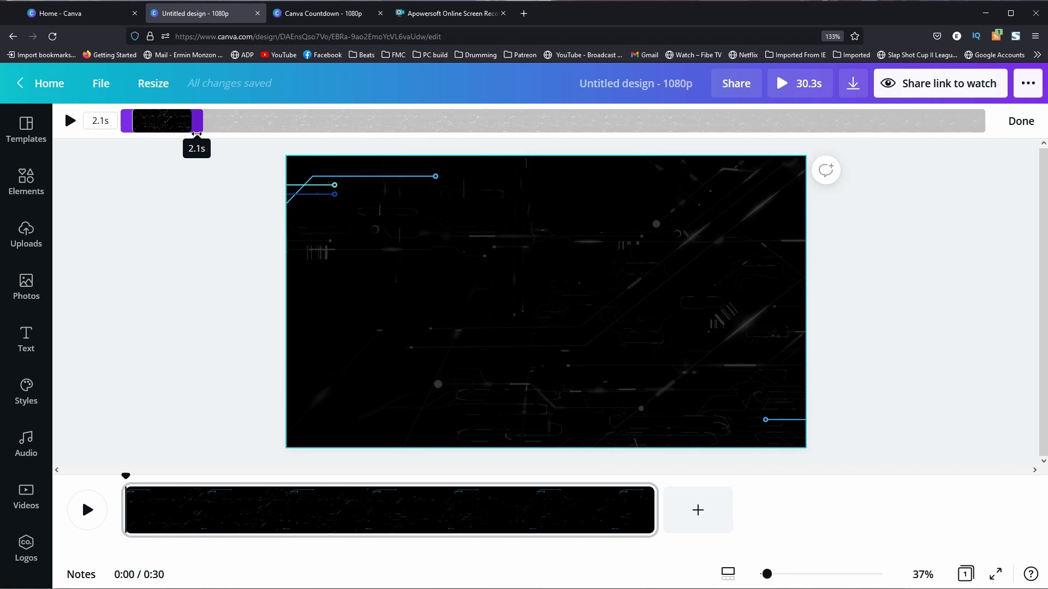
pyautogui.moveTo(197, 136); pyautogui.dragTo(197, 136)
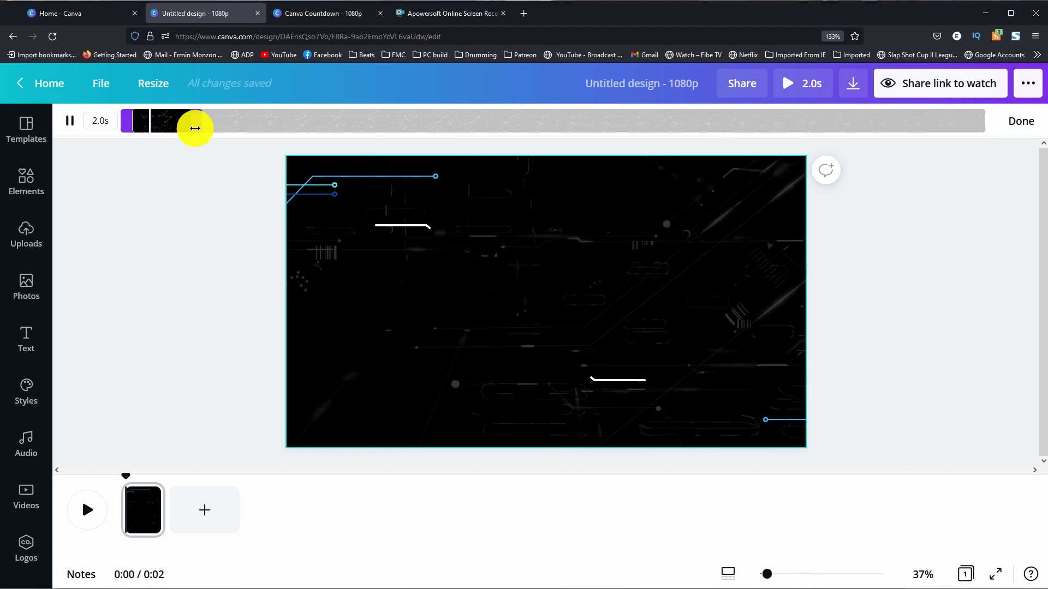
pyautogui.moveTo(204, 125); pyautogui.dragTo(215, 125)
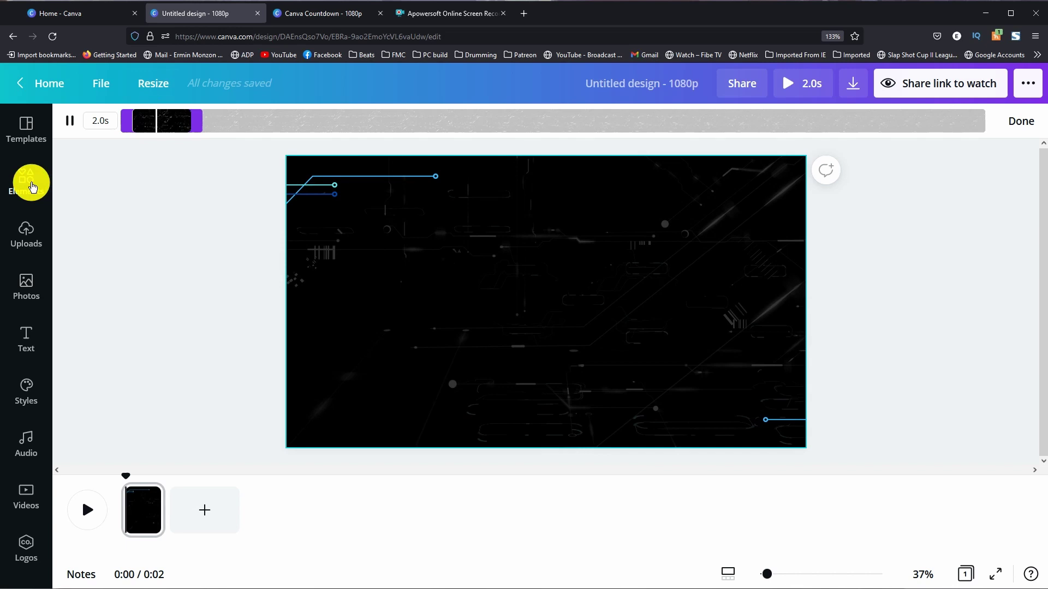
# Search Elements for 'neon circle' and add the pink-green neon ring to the page.
pyautogui.click(27, 181)
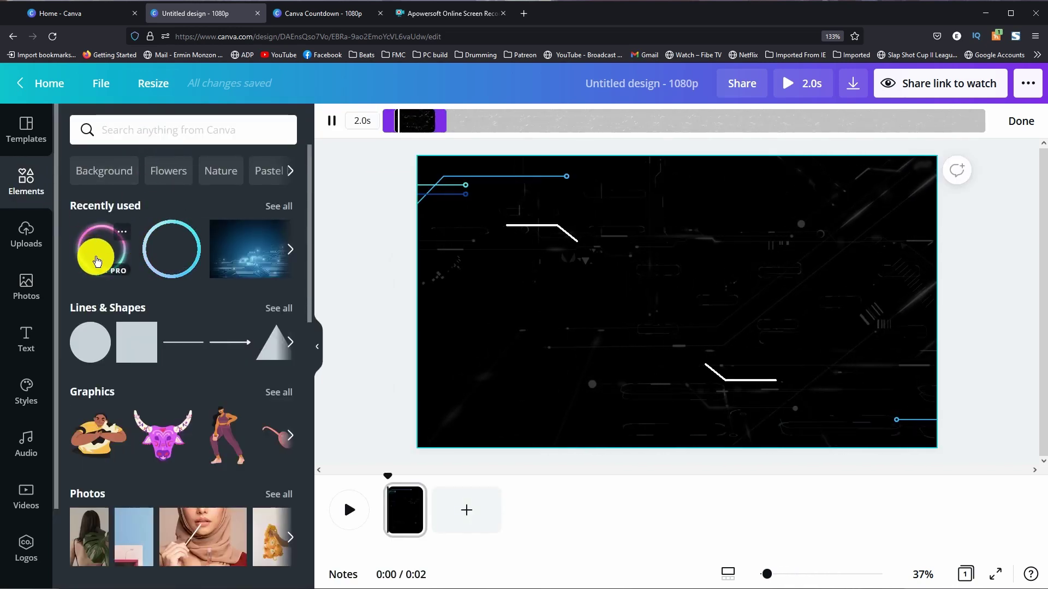
pyautogui.click(143, 130)
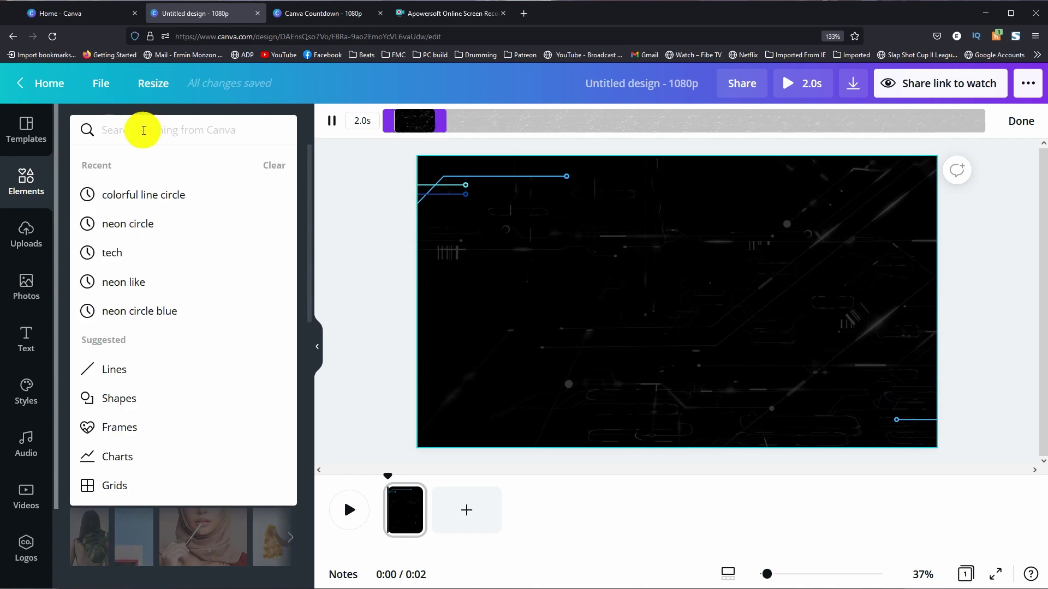
pyautogui.write('neon ci')
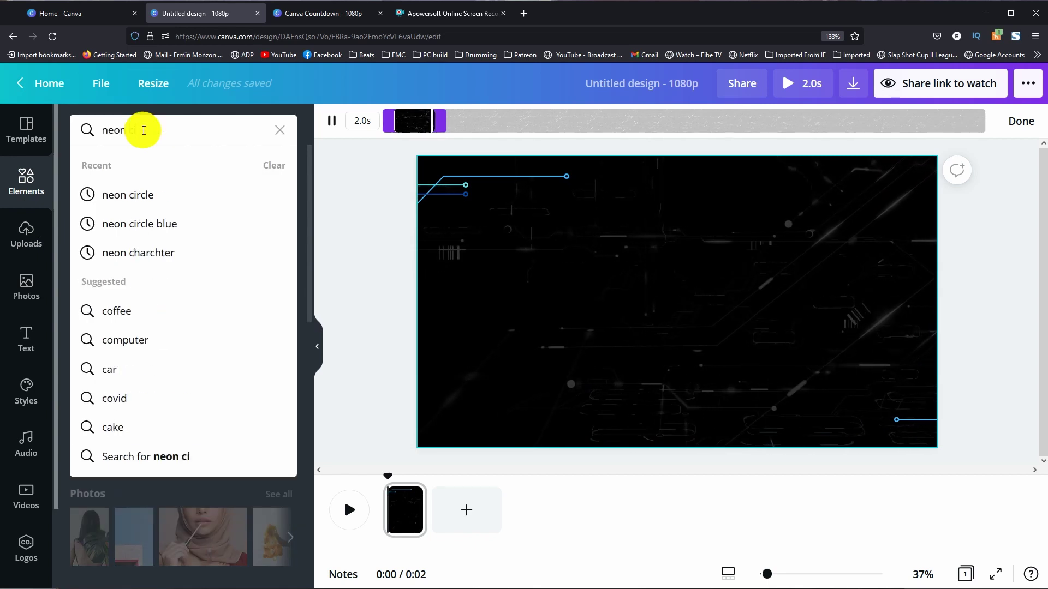
pyautogui.write('re')
pyautogui.press('BackSpace')
pyautogui.write('cle')
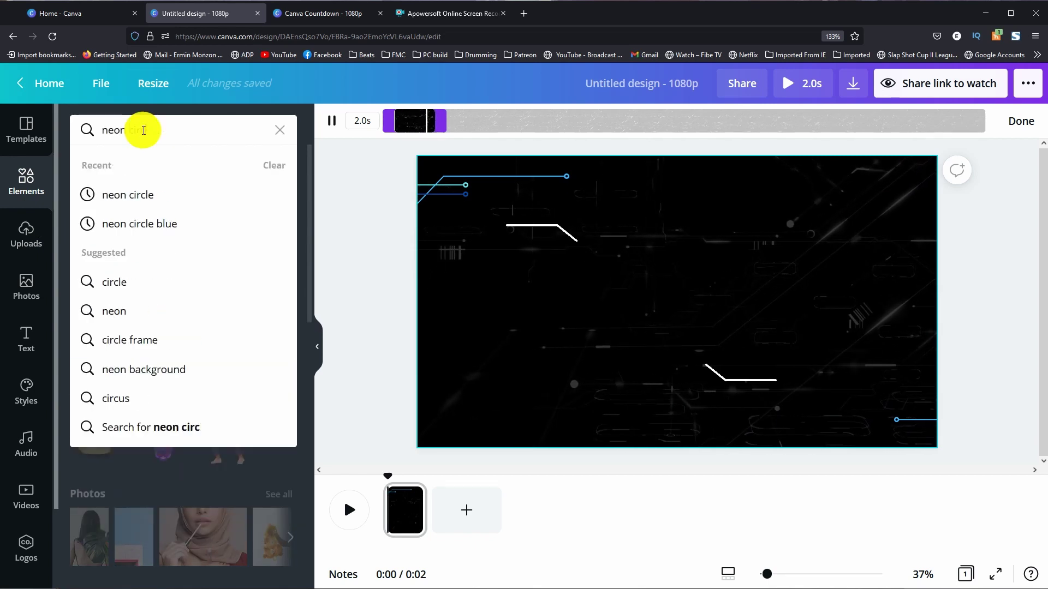
pyautogui.press('Return')
pyautogui.scroll(-3, 236, 398)
pyautogui.scroll(-3, 235, 398)
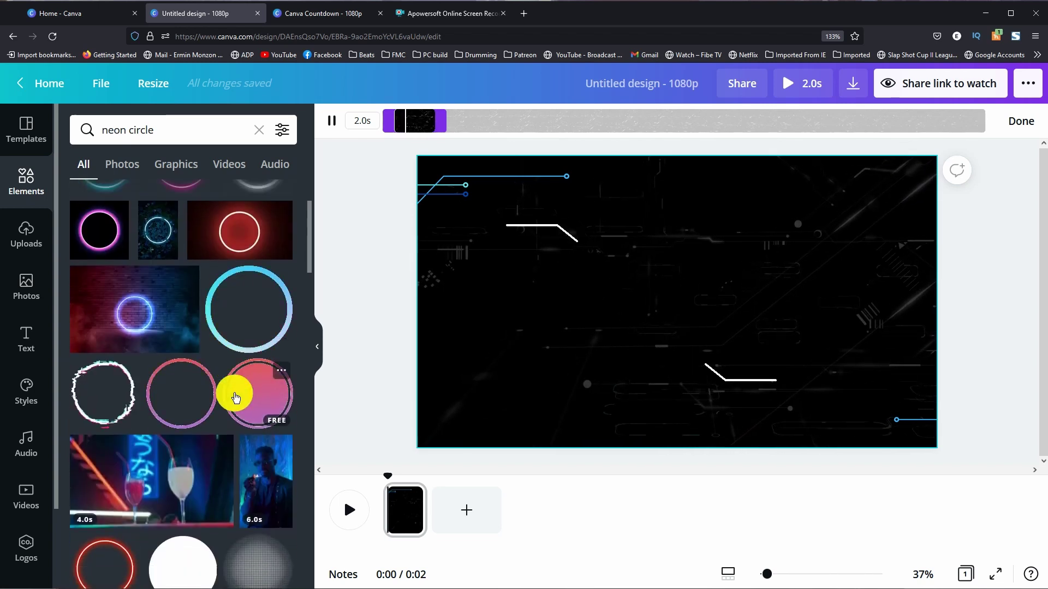
pyautogui.scroll(-3, 236, 398)
pyautogui.scroll(-2, 236, 398)
pyautogui.scroll(-3, 234, 397)
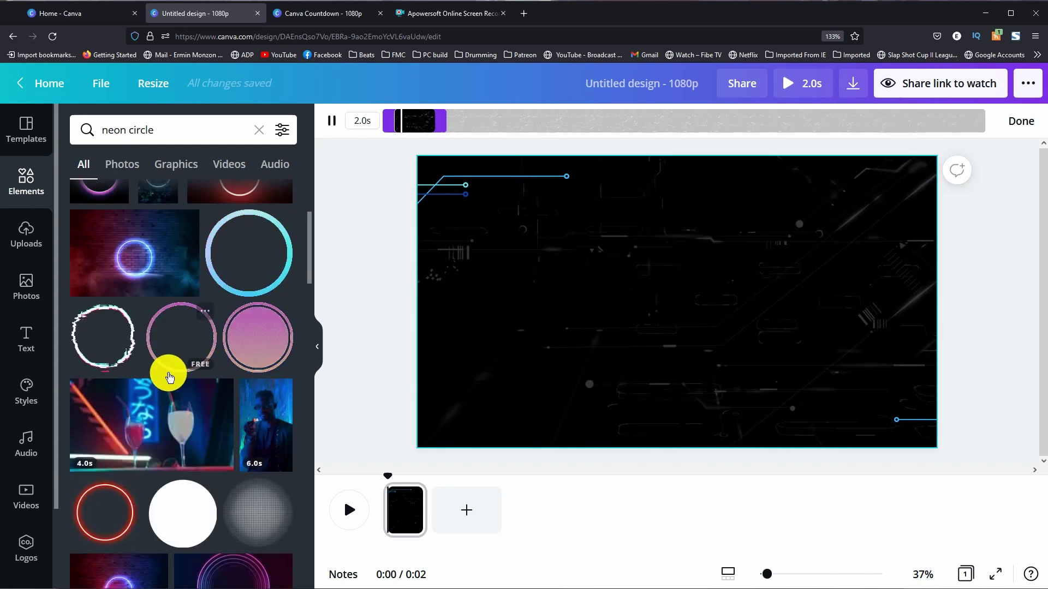
pyautogui.scroll(-3, 260, 355)
pyautogui.scroll(-3, 261, 356)
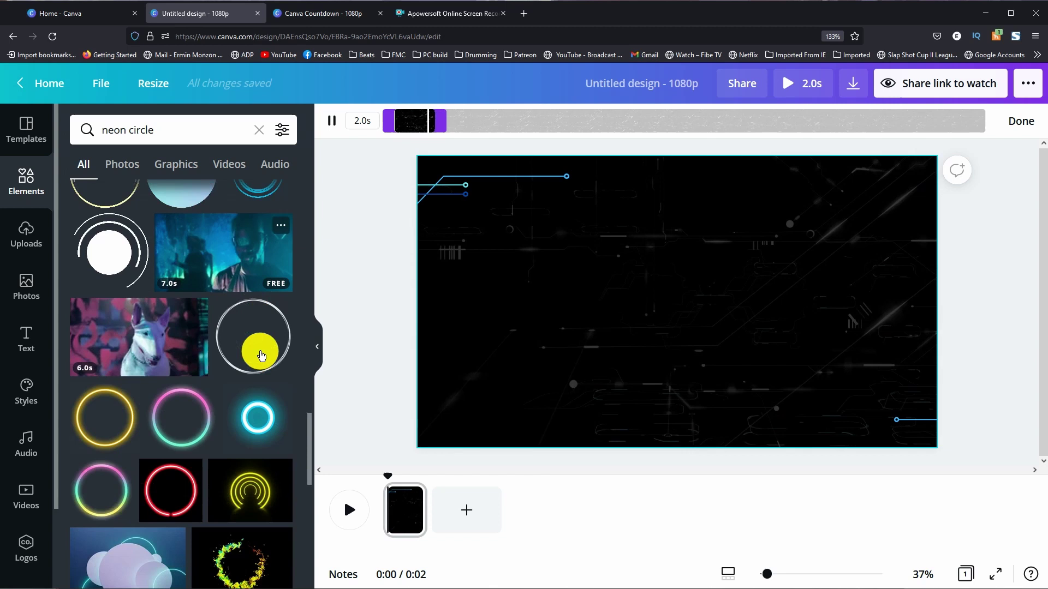
pyautogui.scroll(-2, 260, 356)
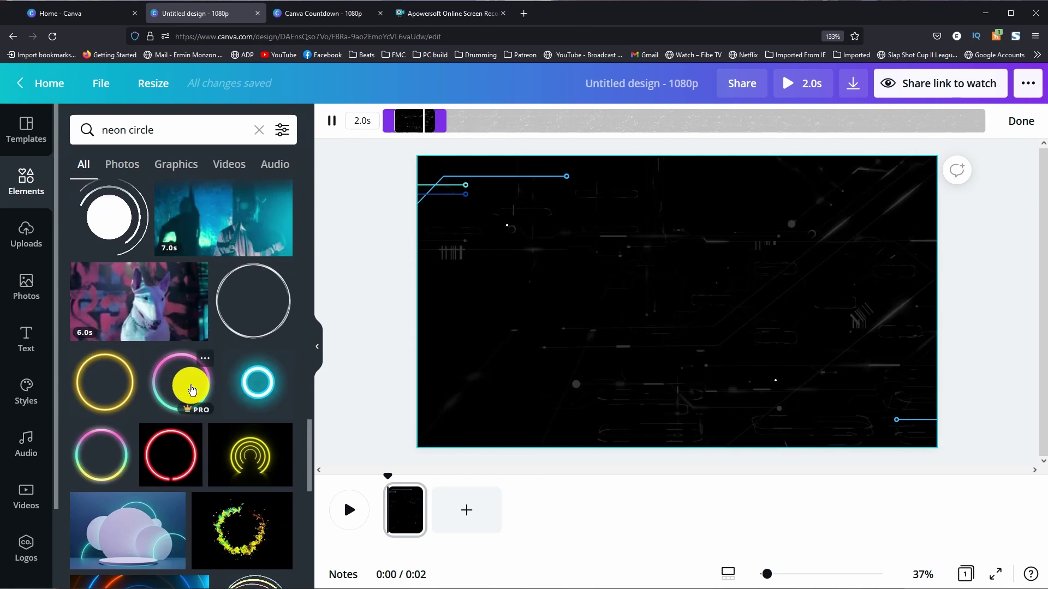
pyautogui.click(191, 388)
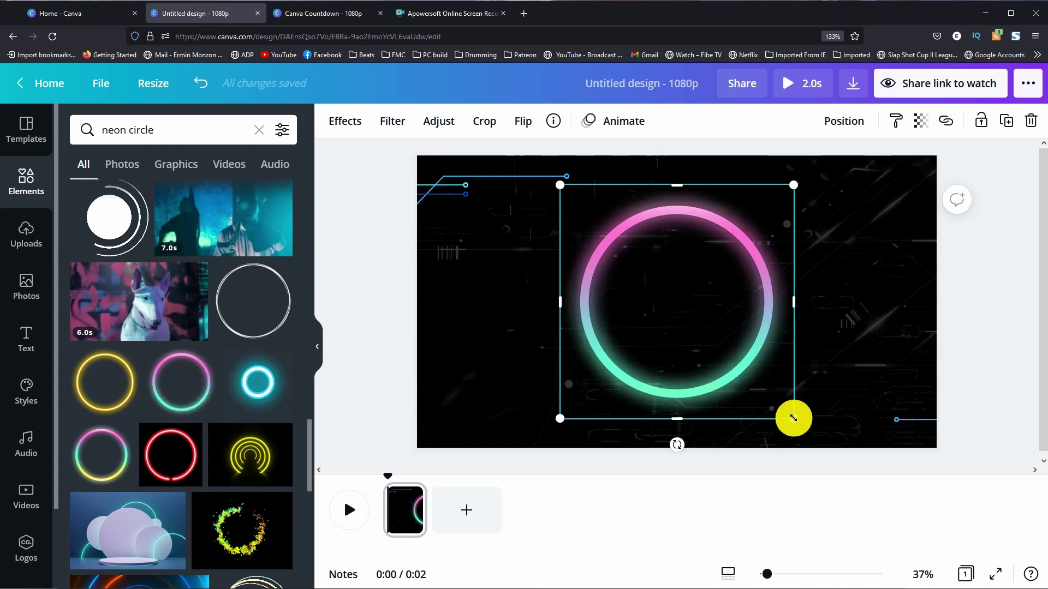
# Enlarge the neon ring to nearly full page height and bring up its Position options.
pyautogui.moveTo(792, 418); pyautogui.dragTo(819, 439)
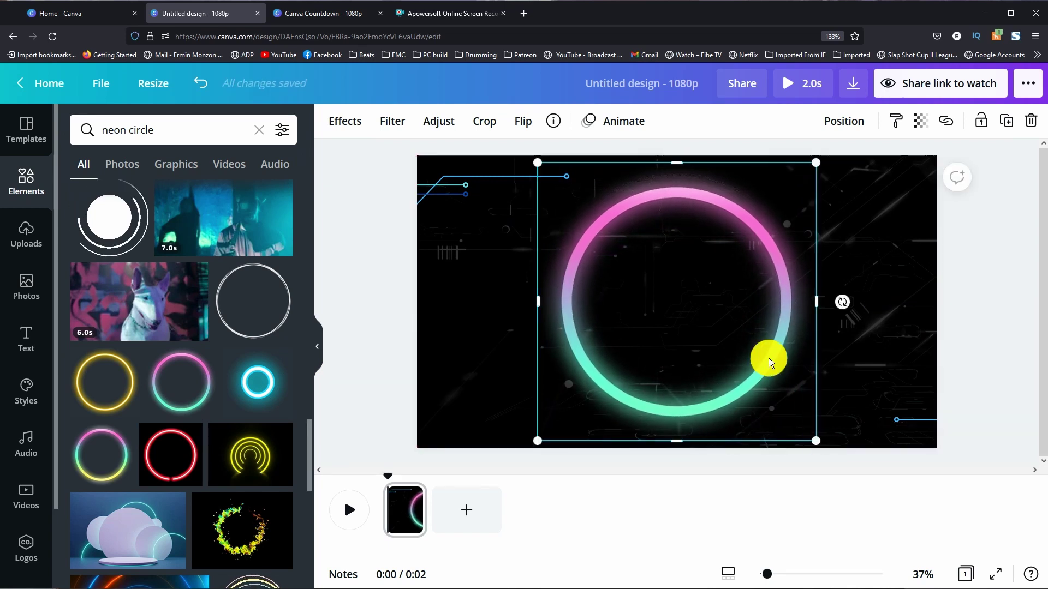
pyautogui.click(843, 122)
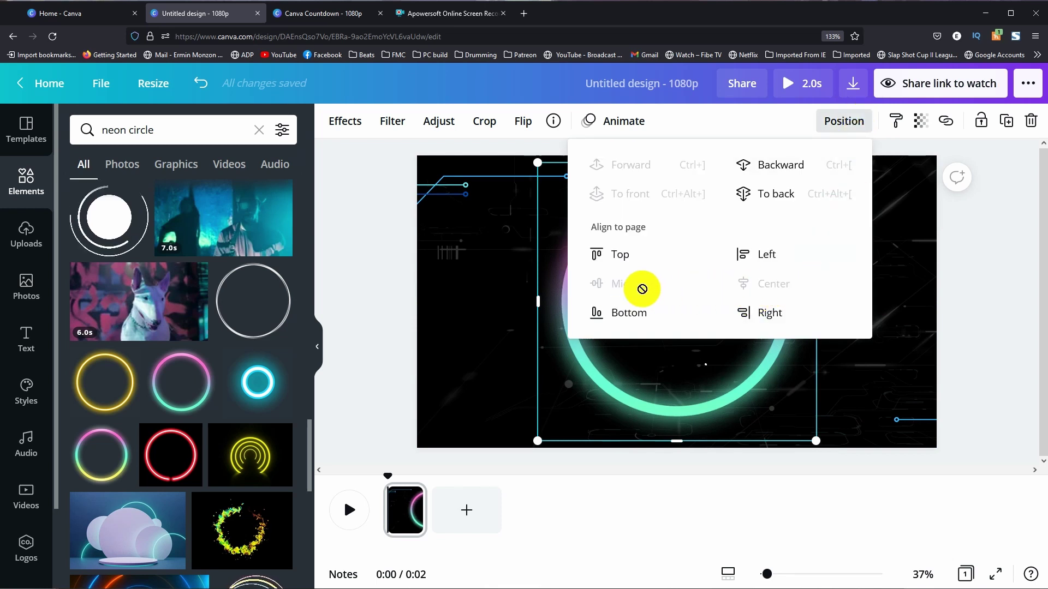
# Preview the Stomp, Rise and Breathe animations on the neon ring.
pyautogui.click(989, 230)
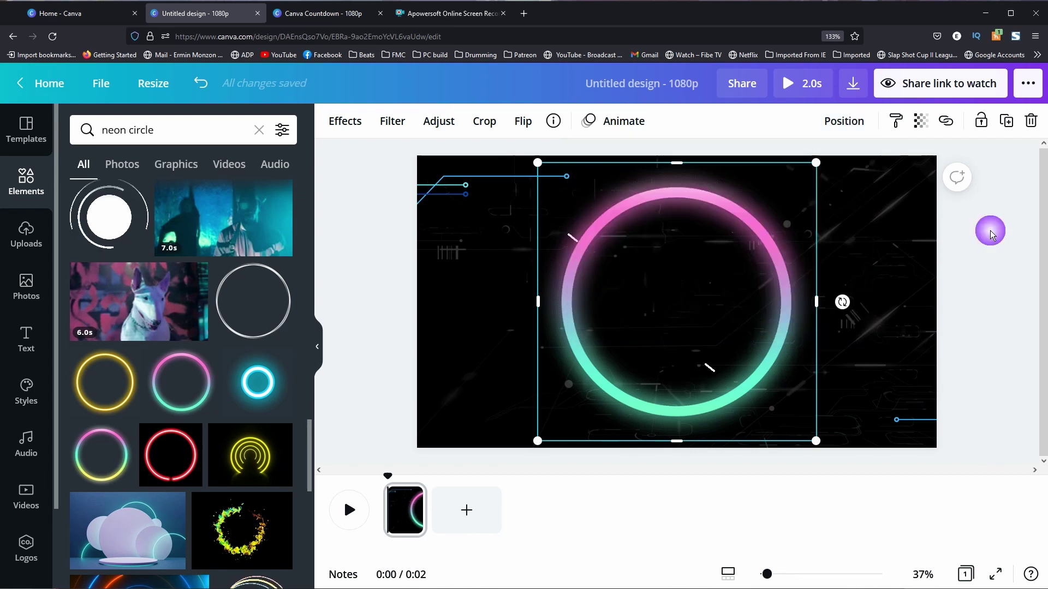
pyautogui.click(1003, 295)
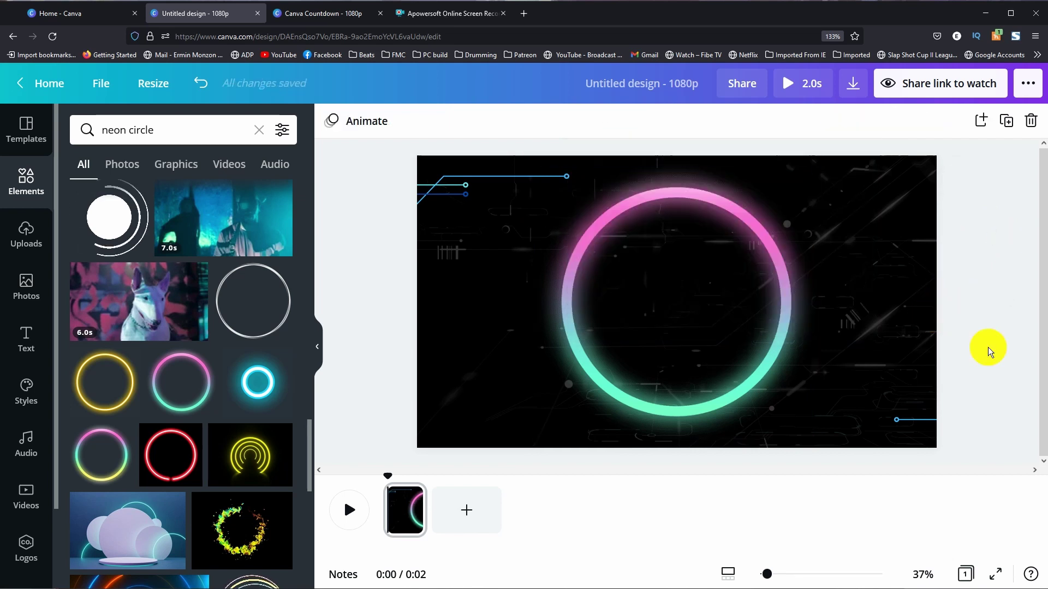
pyautogui.click(761, 249)
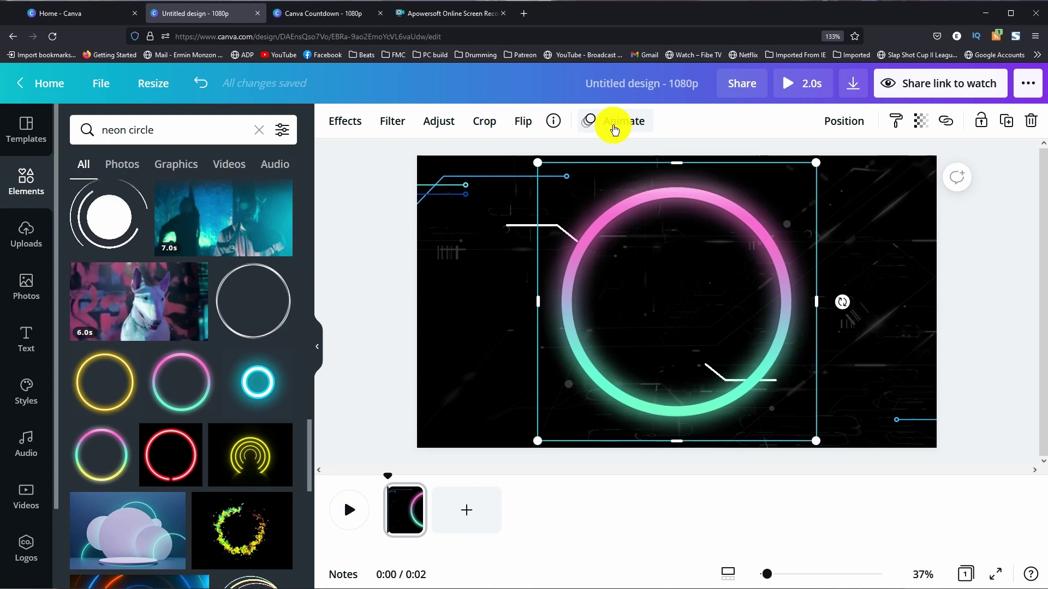
pyautogui.click(615, 123)
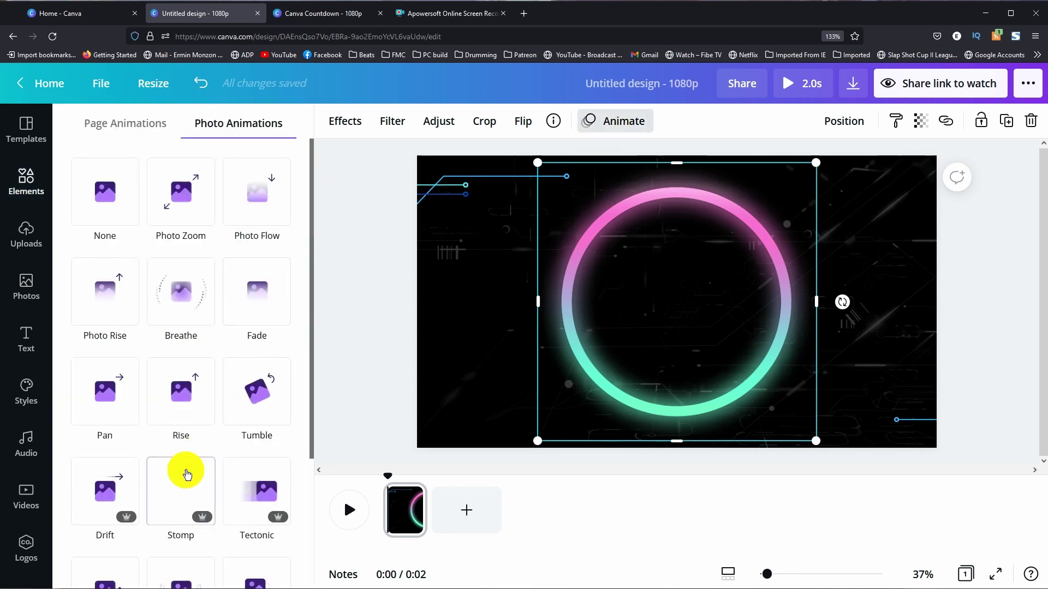
pyautogui.click(179, 491)
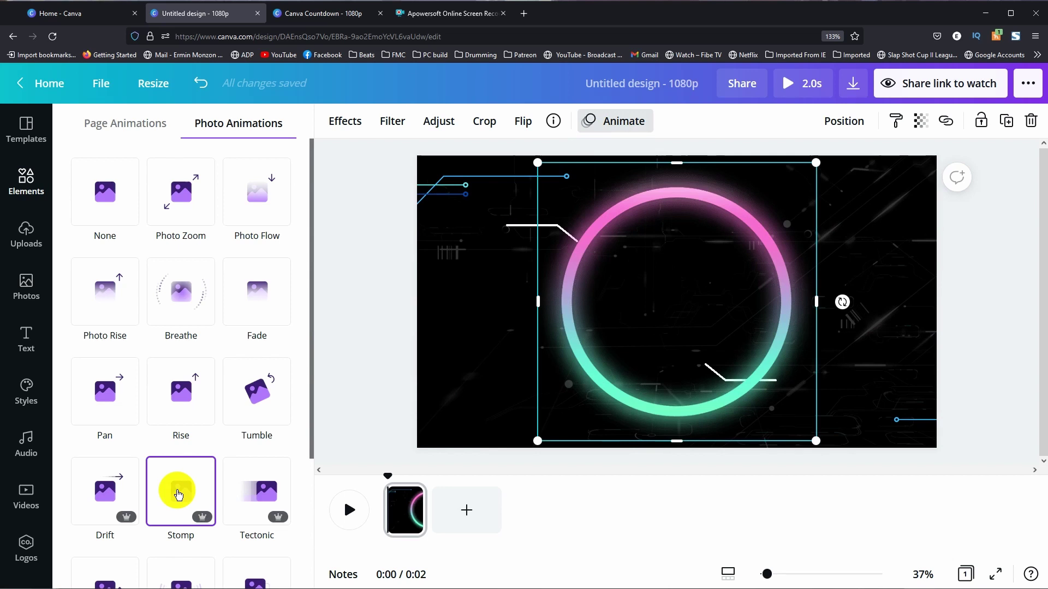
pyautogui.click(180, 392)
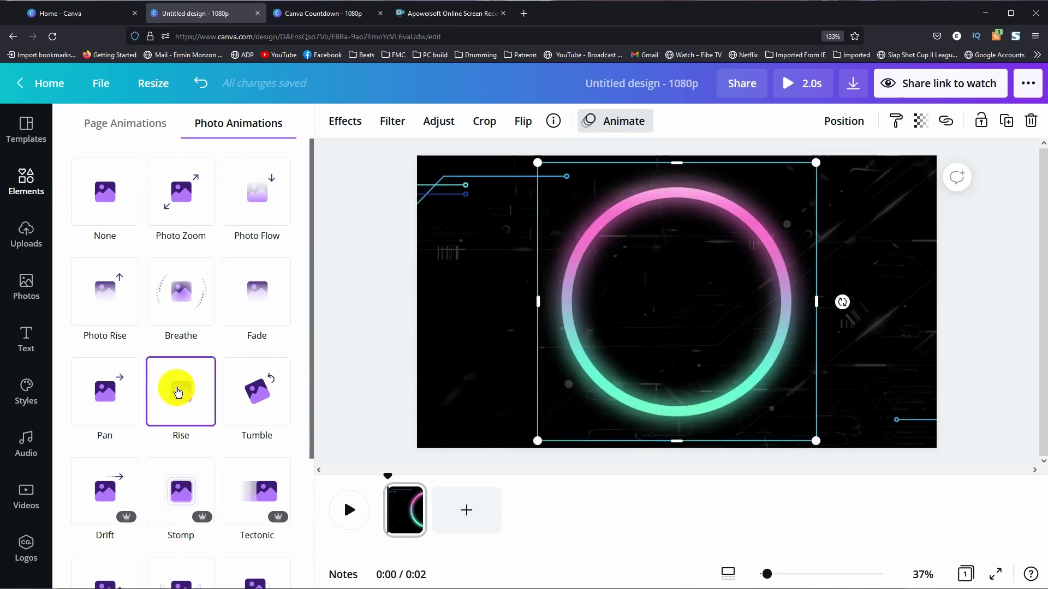
pyautogui.click(180, 296)
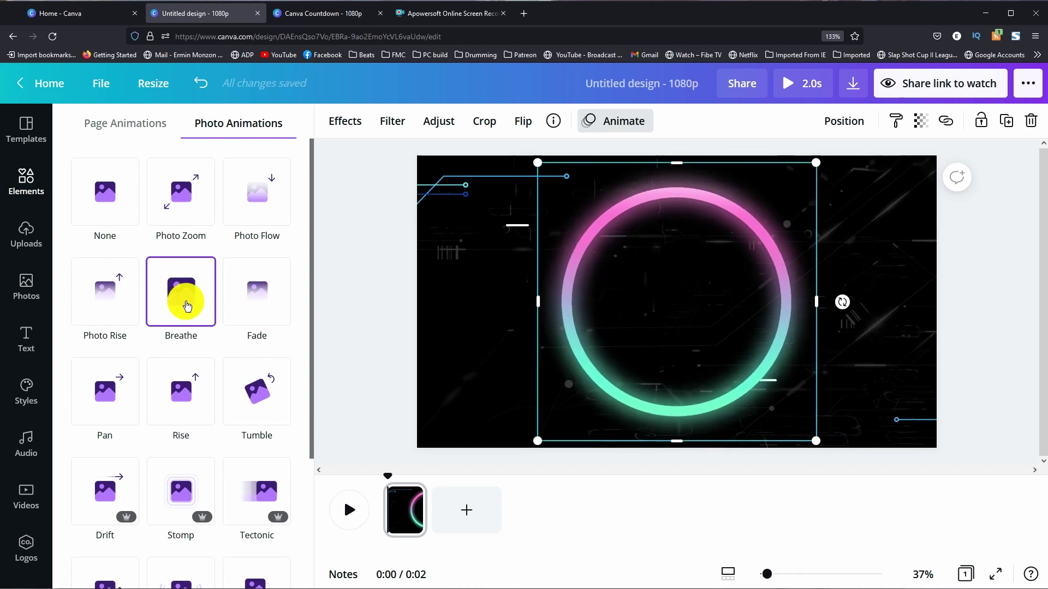
pyautogui.scroll(-1, 186, 305)
# Preview Pop and Neon, then apply the Stomp animation to the ring.
pyautogui.click(169, 491)
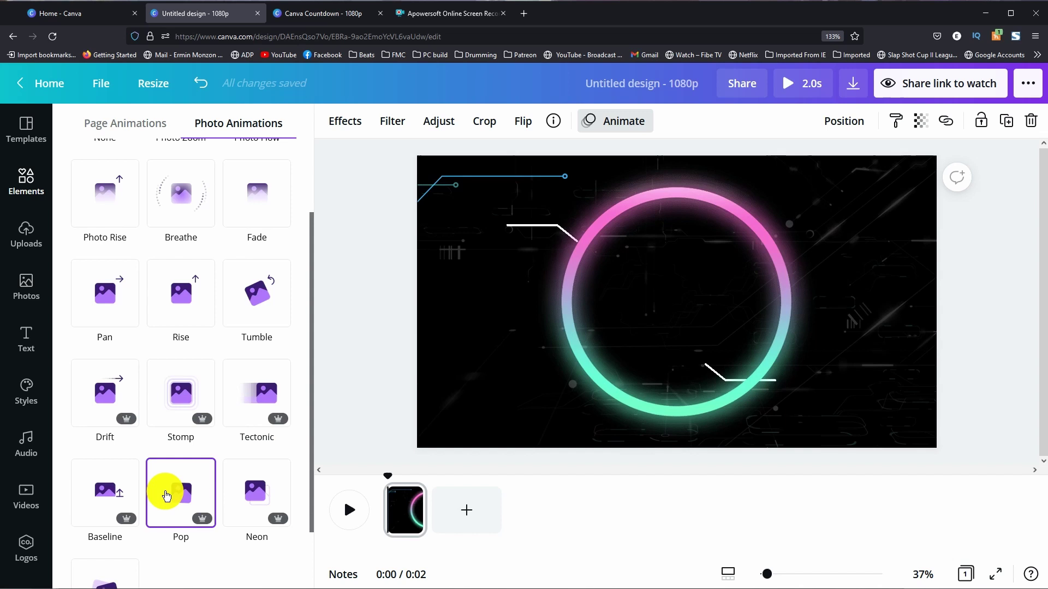
pyautogui.click(180, 497)
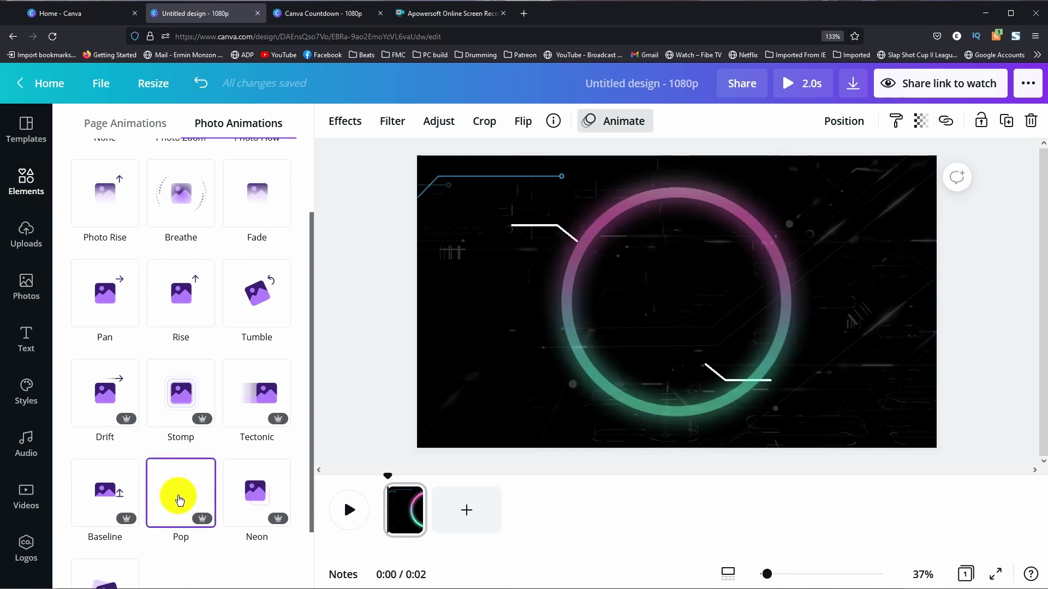
pyautogui.click(242, 498)
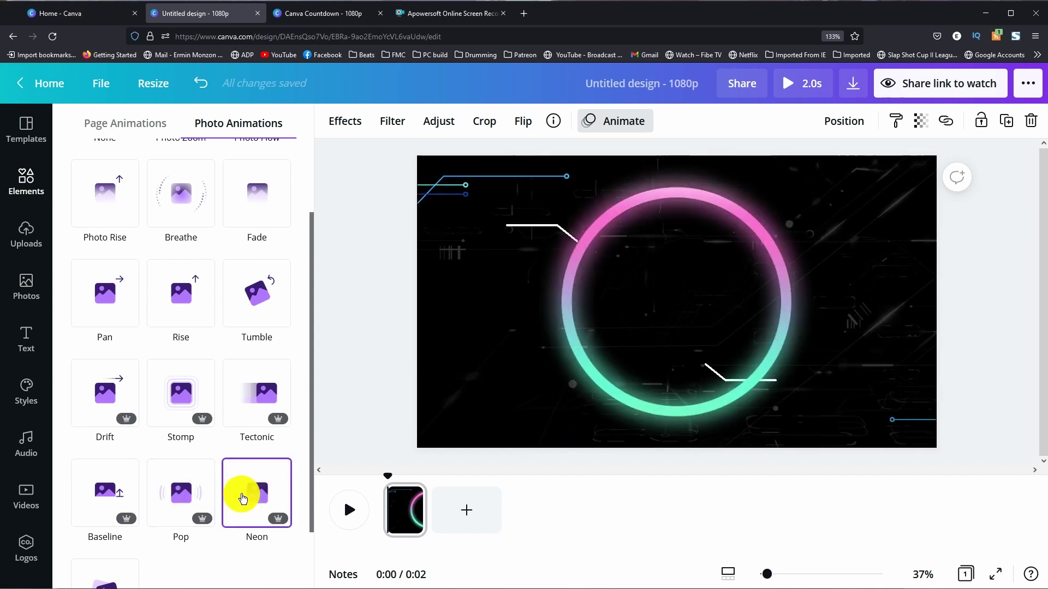
pyautogui.click(180, 393)
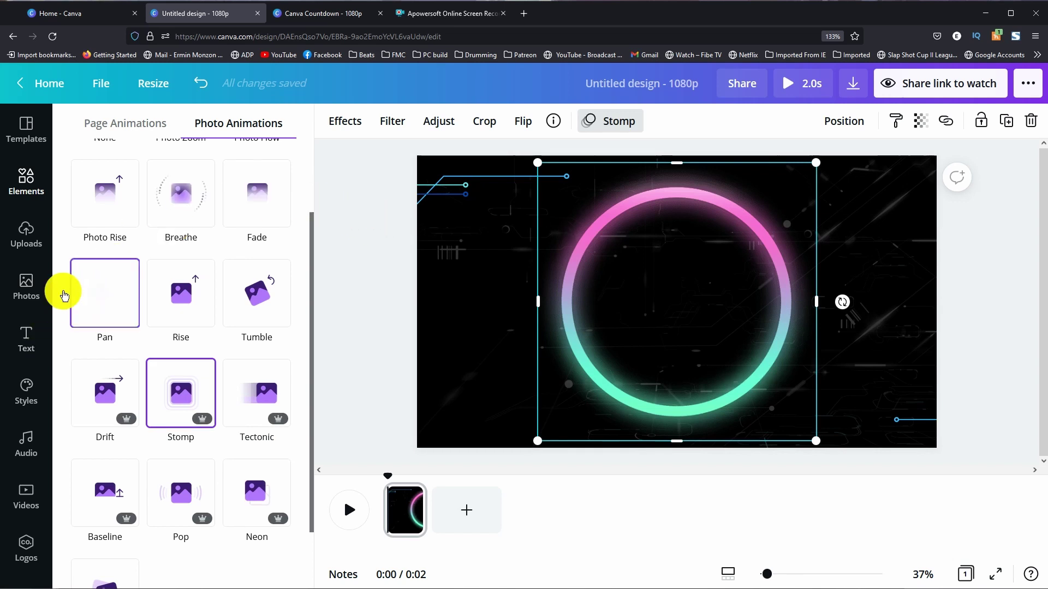
pyautogui.click(26, 339)
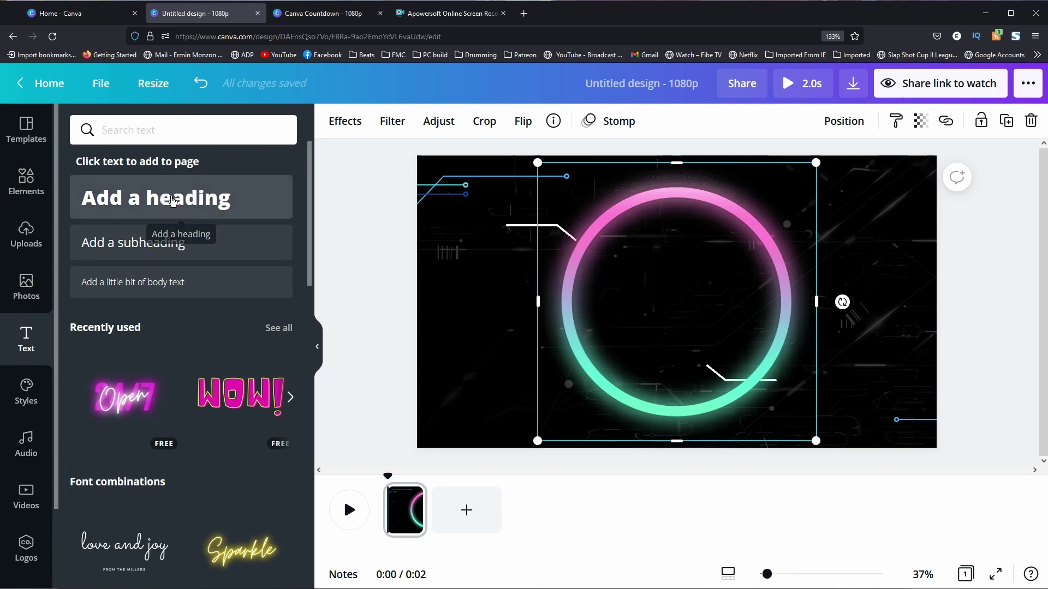
# Add a heading showing the number 1, enlarge it and set its font to League Spartan.
pyautogui.click(165, 204)
pyautogui.press('BackSpace')
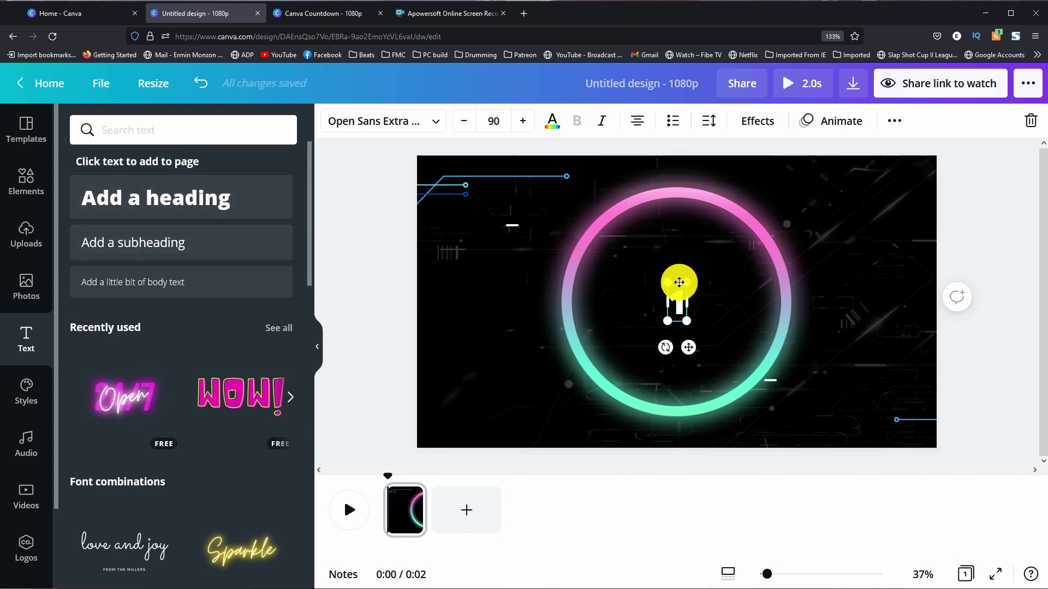
pyautogui.write('1')
pyautogui.moveTo(688, 321); pyautogui.dragTo(720, 390)
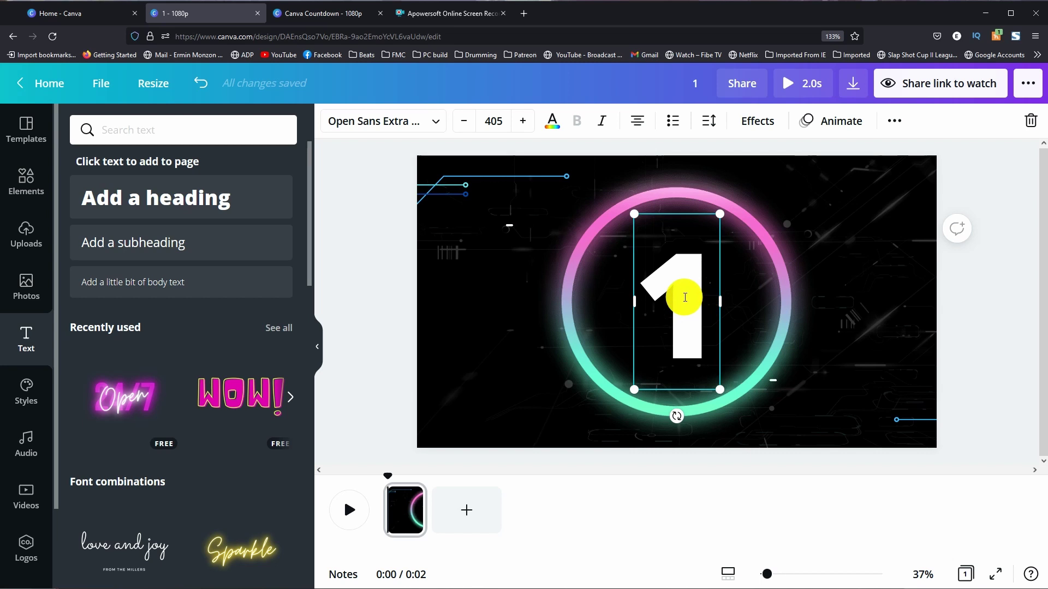
pyautogui.click(377, 121)
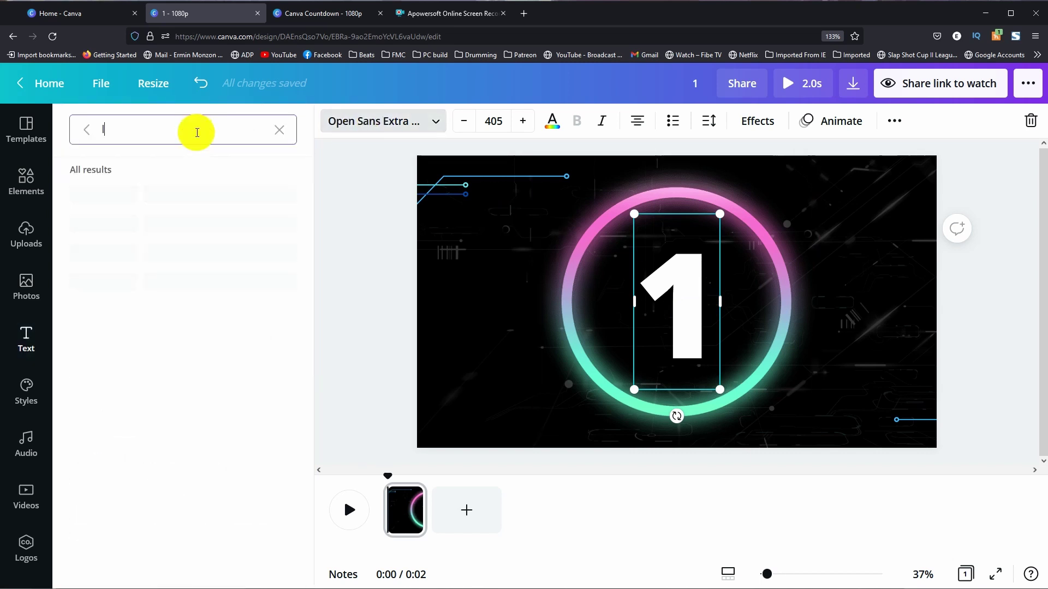
pyautogui.write('ea')
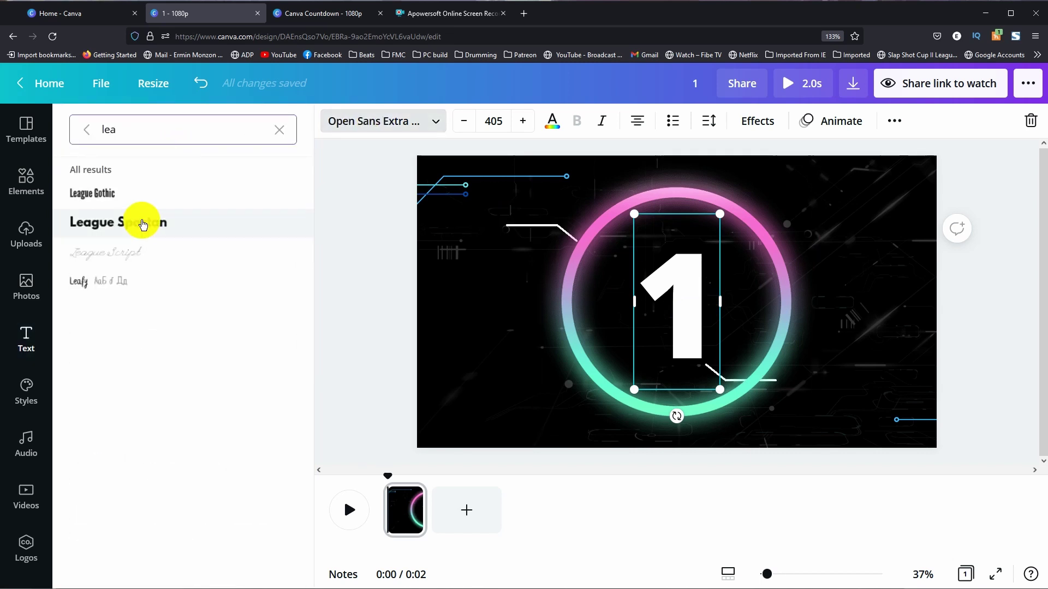
pyautogui.click(142, 224)
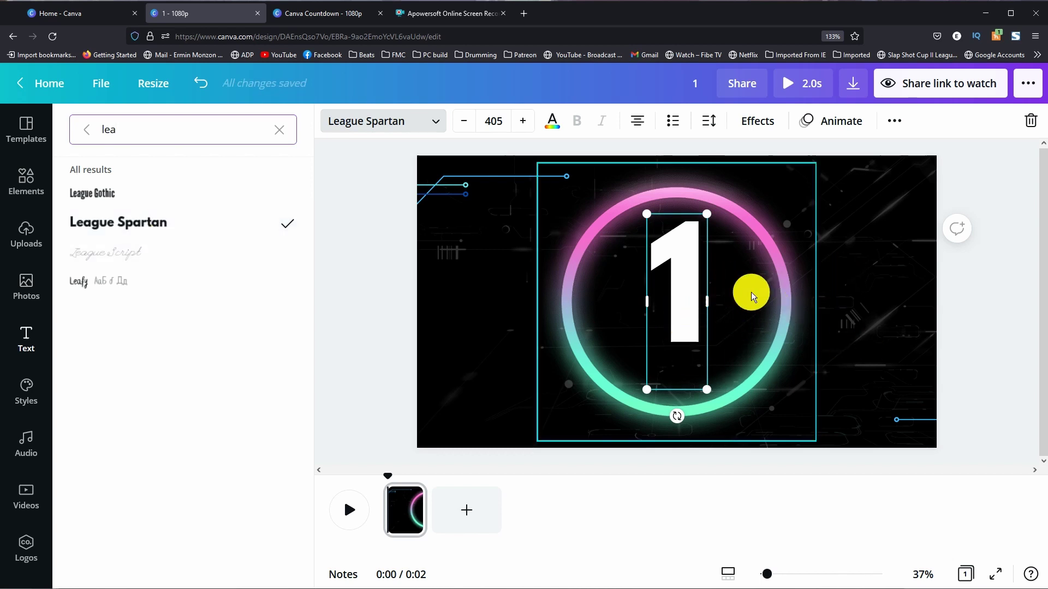
pyautogui.click(849, 253)
# Reposition the number 1 to sit centred inside the neon ring.
pyautogui.click(909, 238)
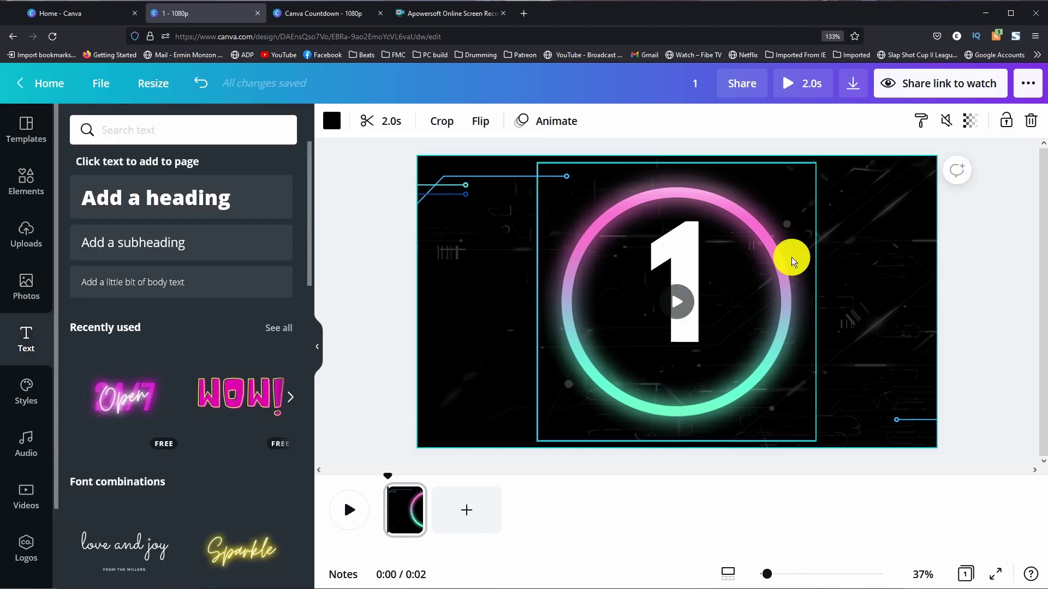
pyautogui.click(692, 261)
pyautogui.moveTo(690, 261); pyautogui.dragTo(679, 282)
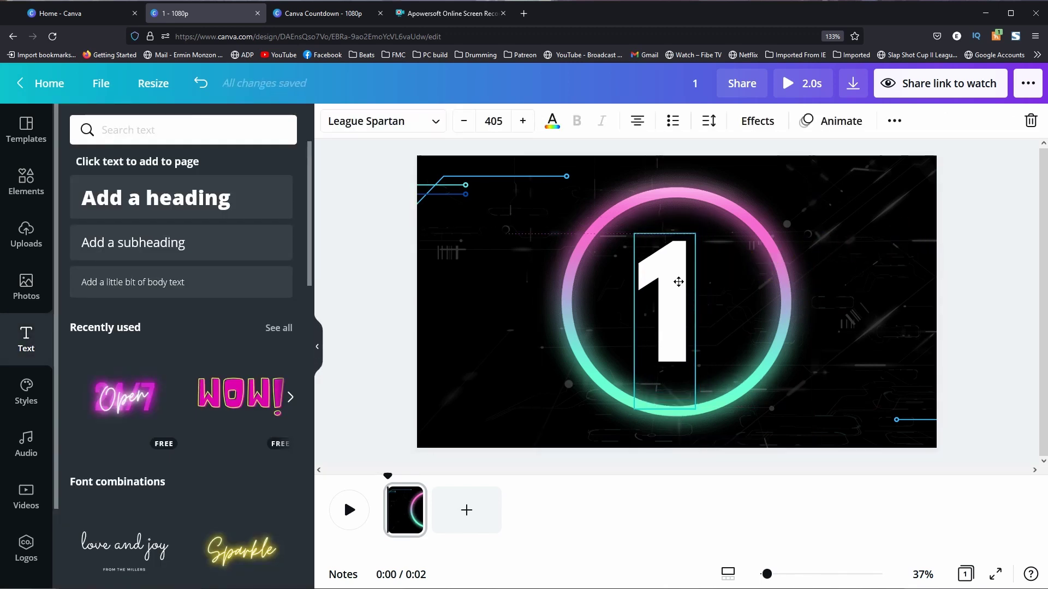
pyautogui.press('Right')
pyautogui.press('Right')
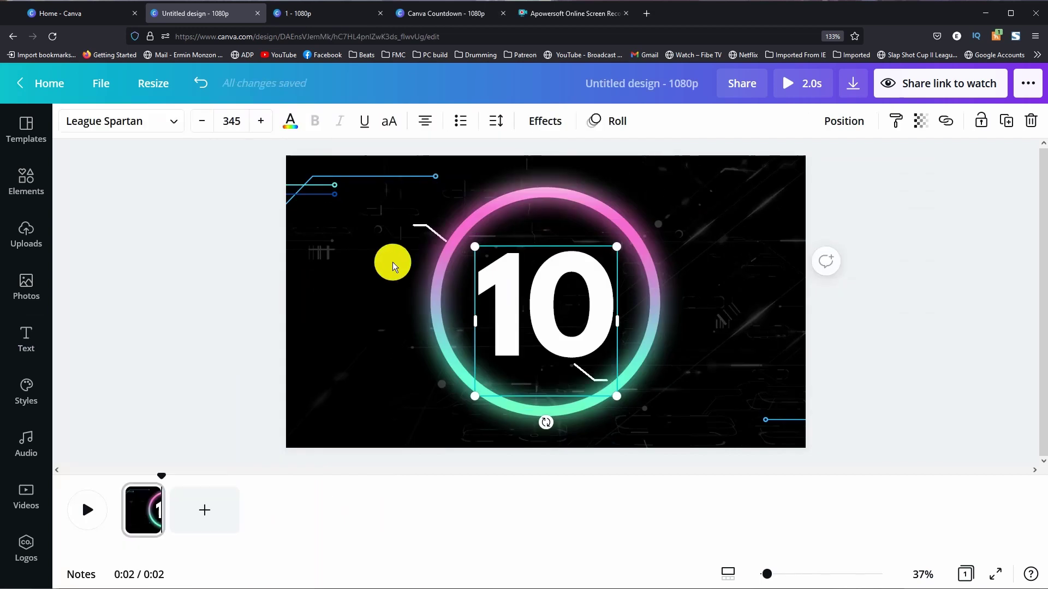
# Make the number 10 light blue after trying mint green and pink.
pyautogui.click(553, 148)
pyautogui.click(548, 301)
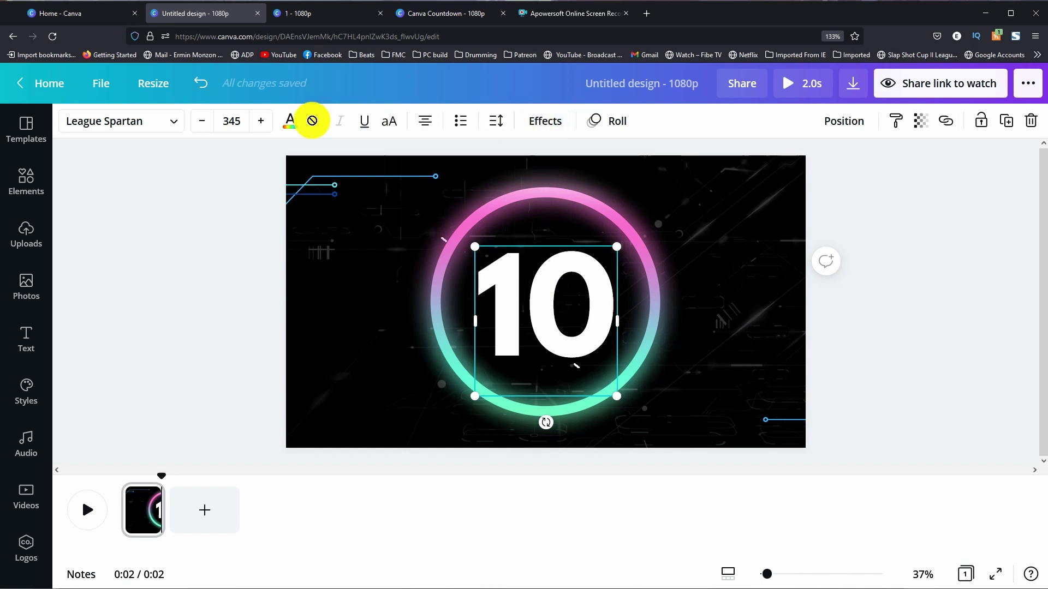
pyautogui.click(290, 121)
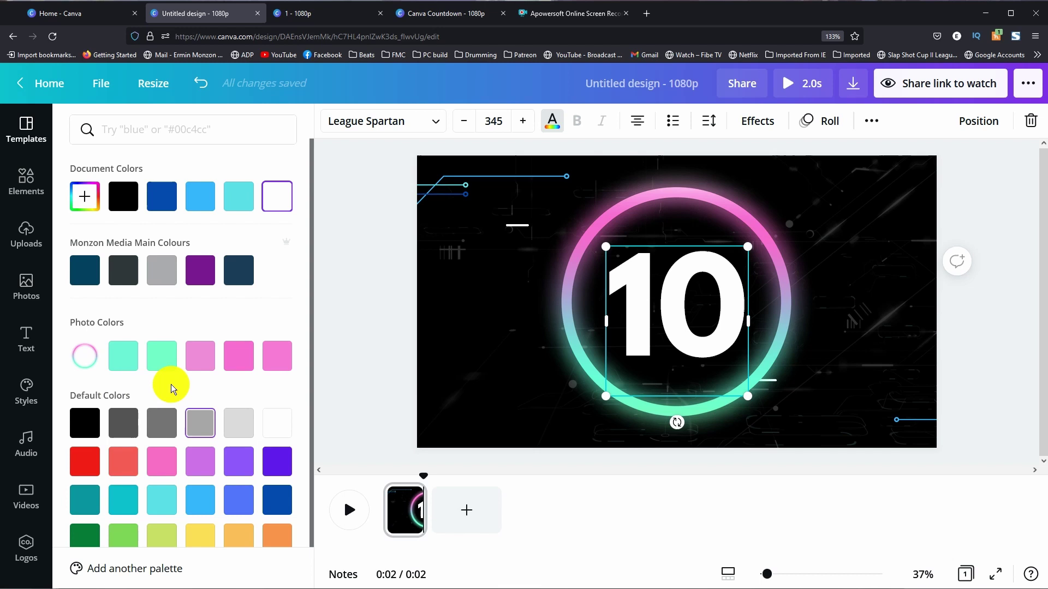
pyautogui.click(162, 360)
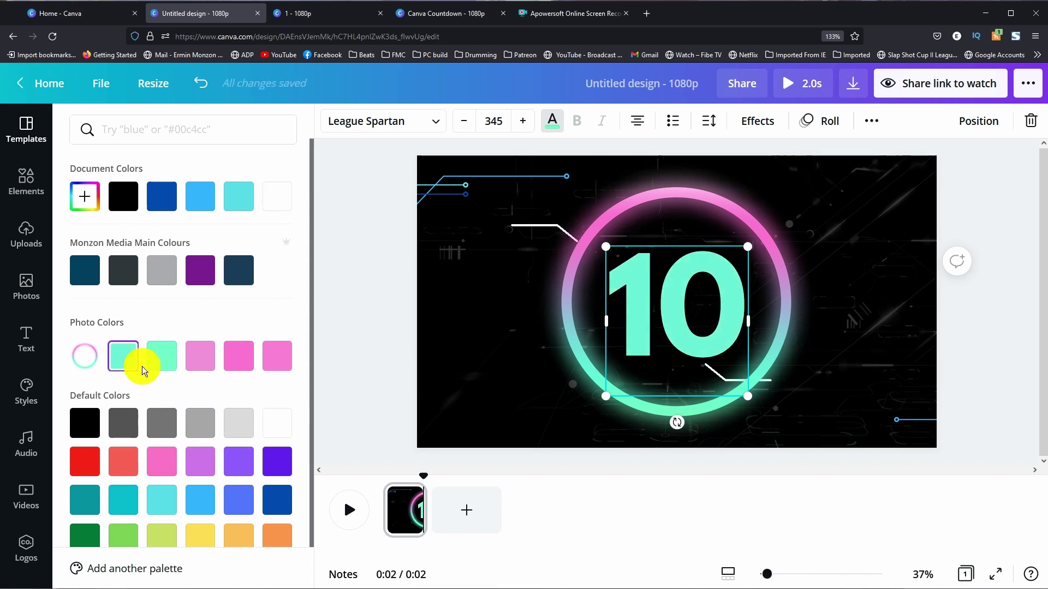
pyautogui.click(238, 356)
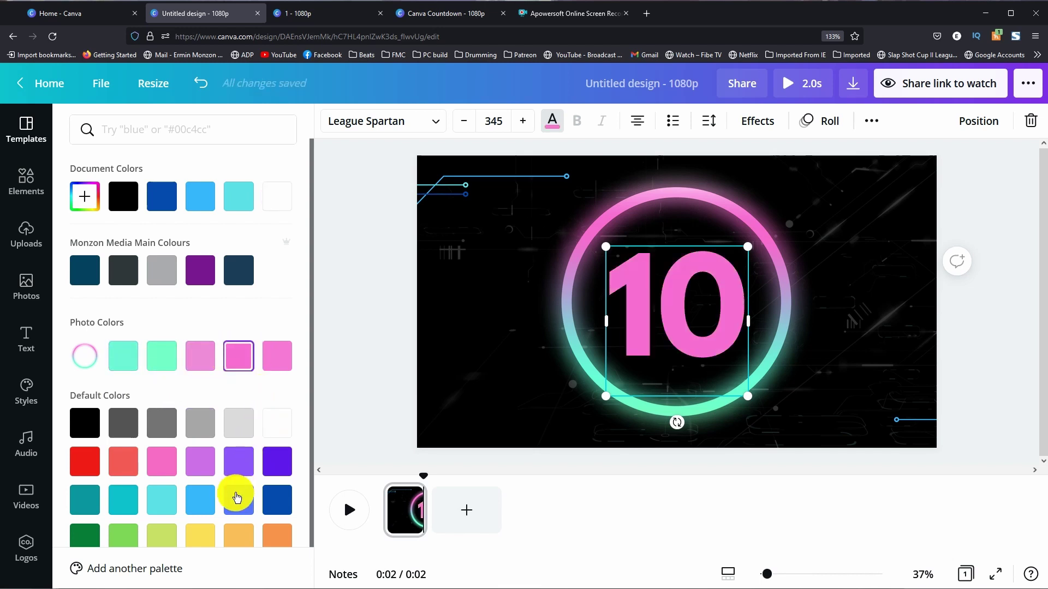
pyautogui.click(200, 501)
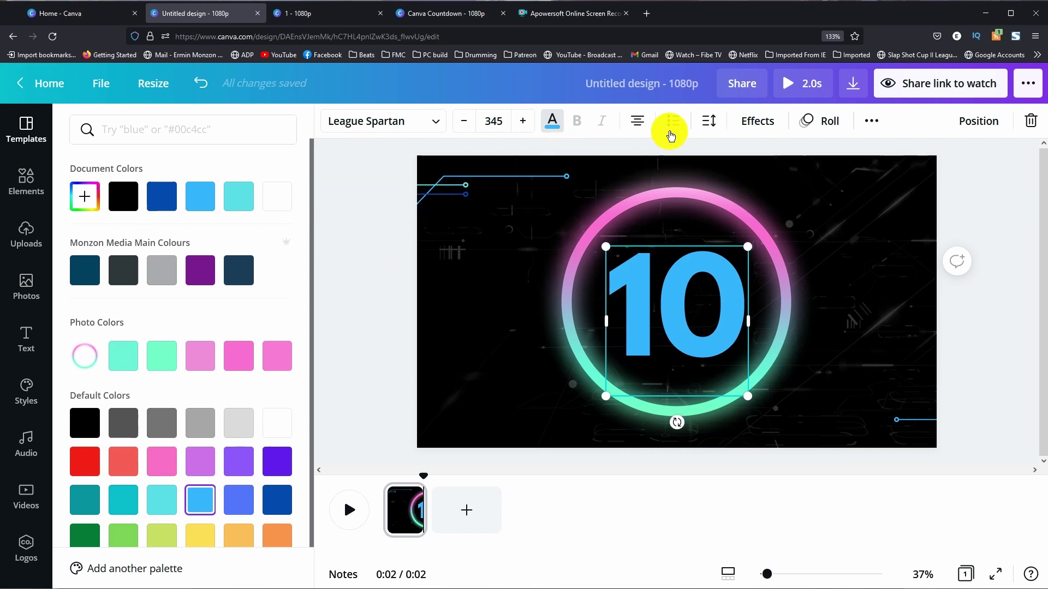
# Give the number 10 the Neon text effect glow.
pyautogui.click(757, 122)
pyautogui.click(177, 400)
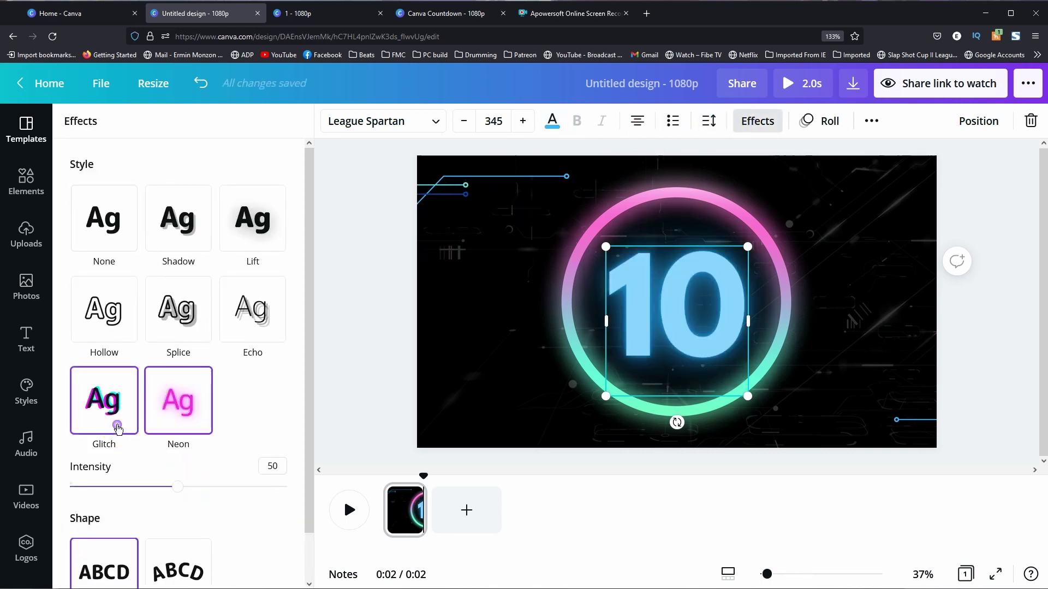
# Try Glitch and Splice, settle on Neon with glow intensity raised to 100 on the 10.
pyautogui.click(103, 400)
pyautogui.click(178, 309)
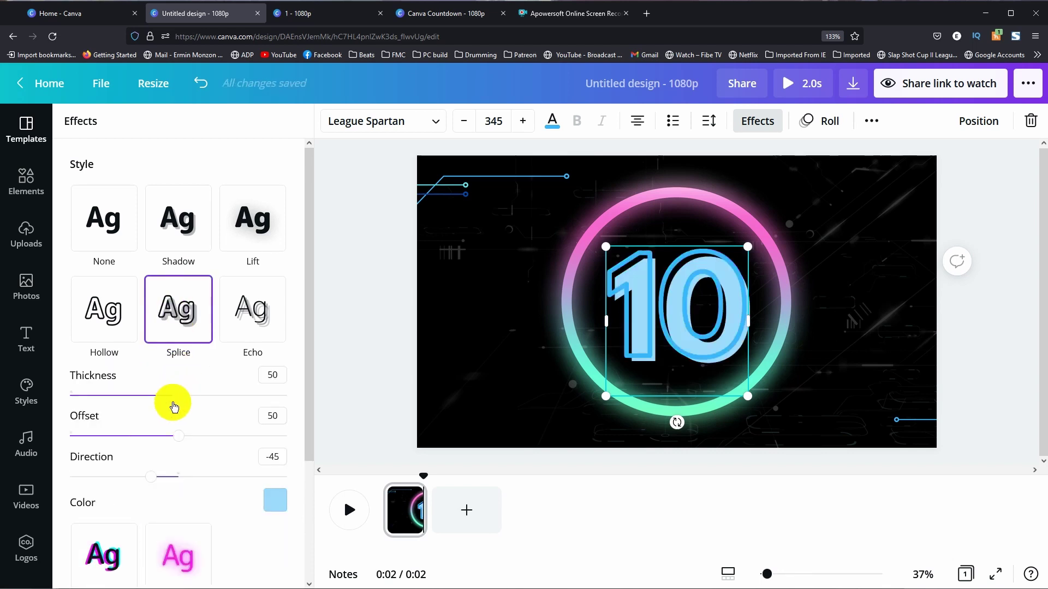
pyautogui.scroll(-2, 248, 422)
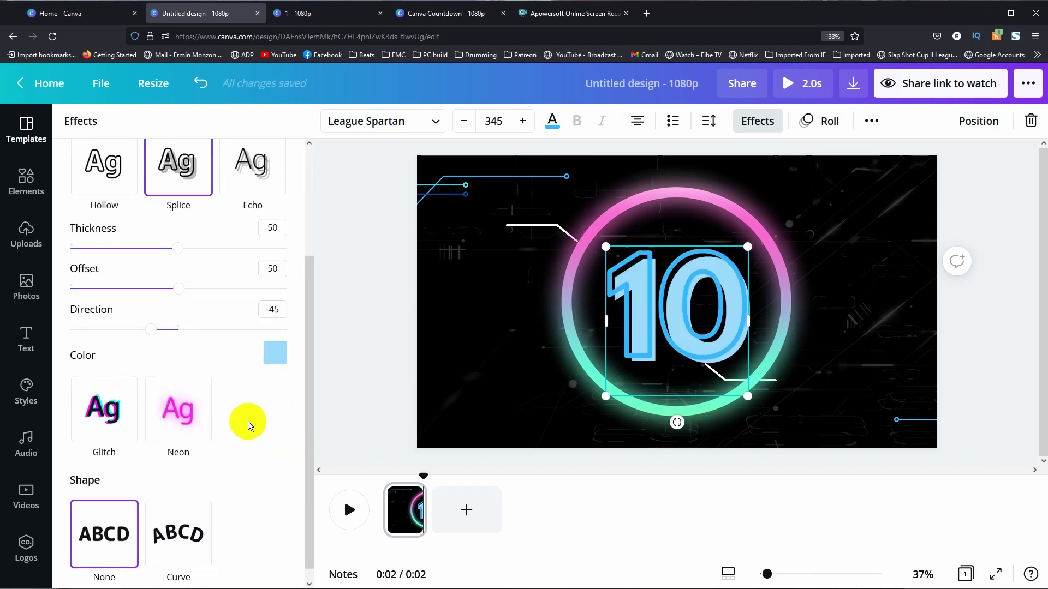
pyautogui.click(178, 409)
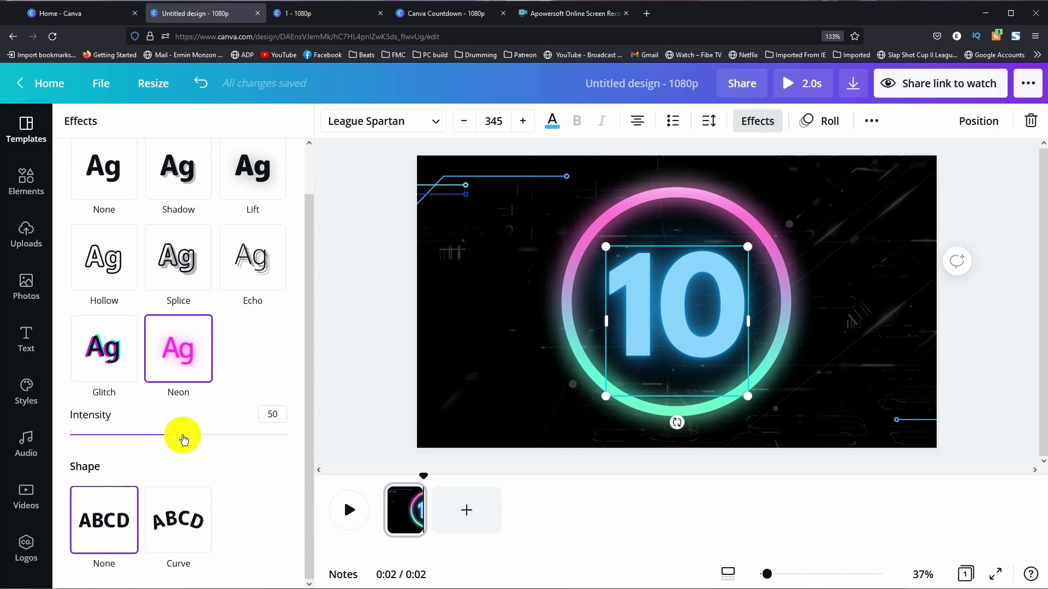
pyautogui.moveTo(180, 435); pyautogui.dragTo(291, 435)
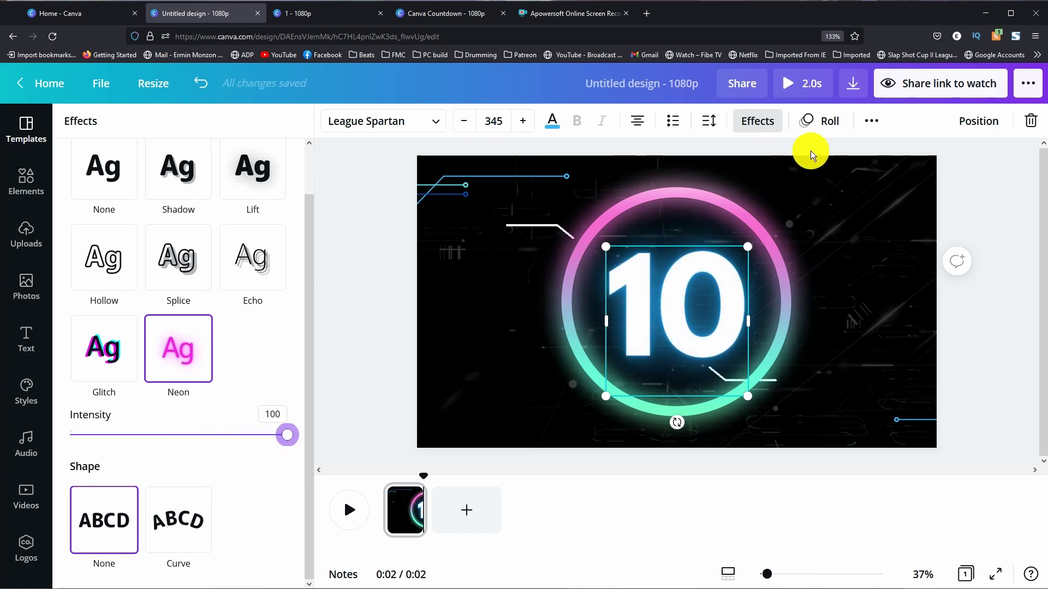
pyautogui.click(832, 128)
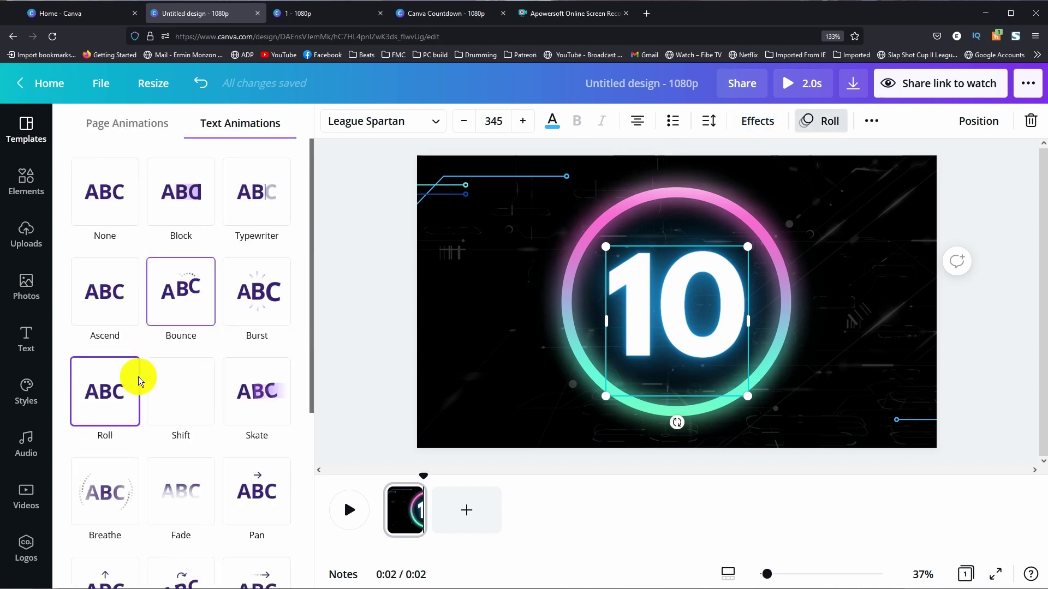
# Apply the Roll animation to the 10 and shrink it to fit inside the neon ring.
pyautogui.click(105, 391)
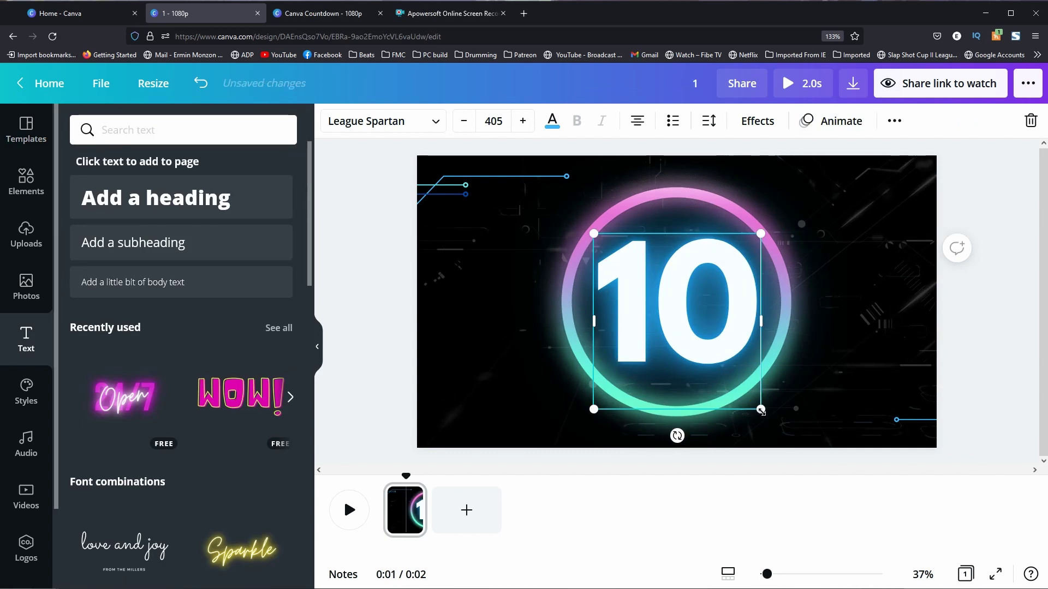
pyautogui.moveTo(762, 409); pyautogui.dragTo(748, 396)
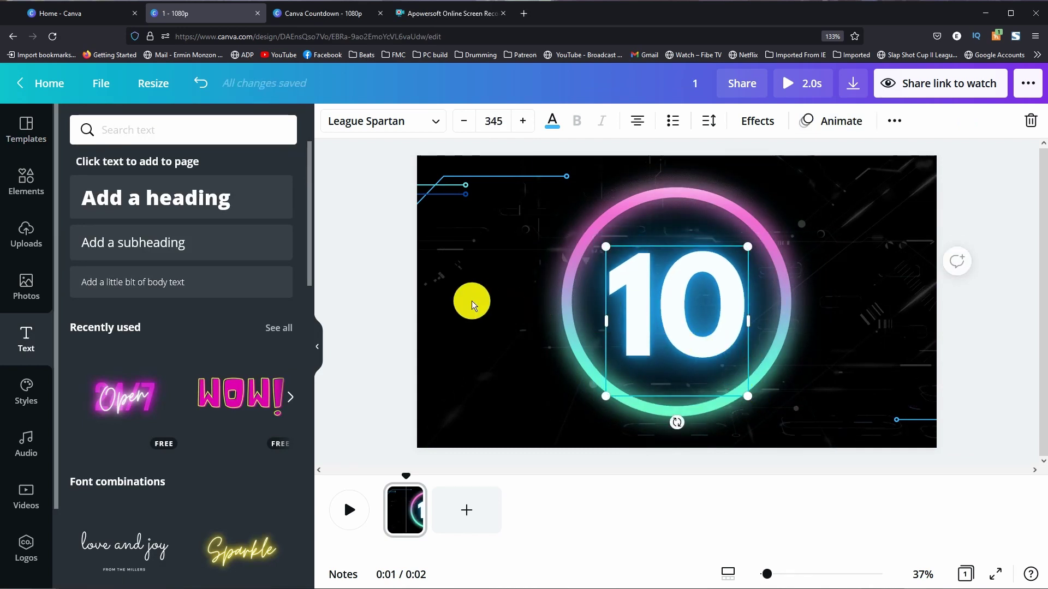
pyautogui.click(894, 120)
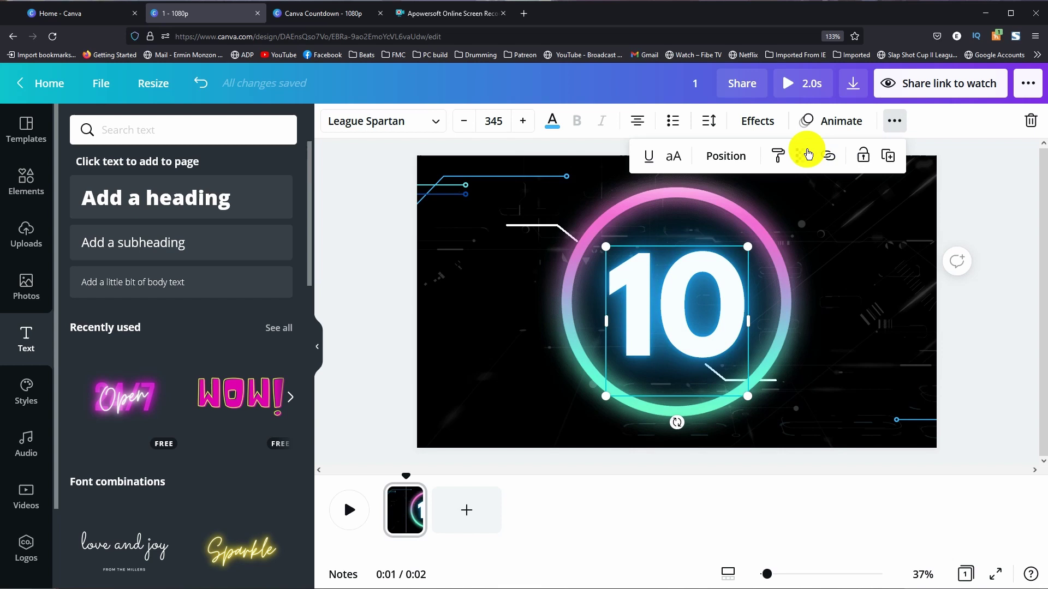
pyautogui.click(950, 315)
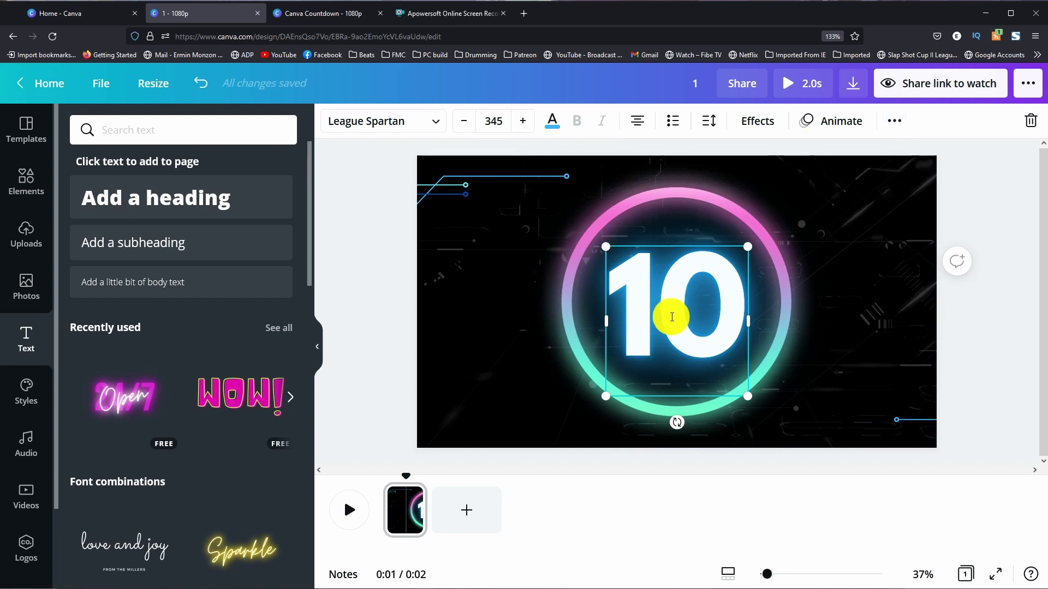
# Deselect the 10, leaving it centred in the ring on the 2-second countdown page.
pyautogui.click(352, 285)
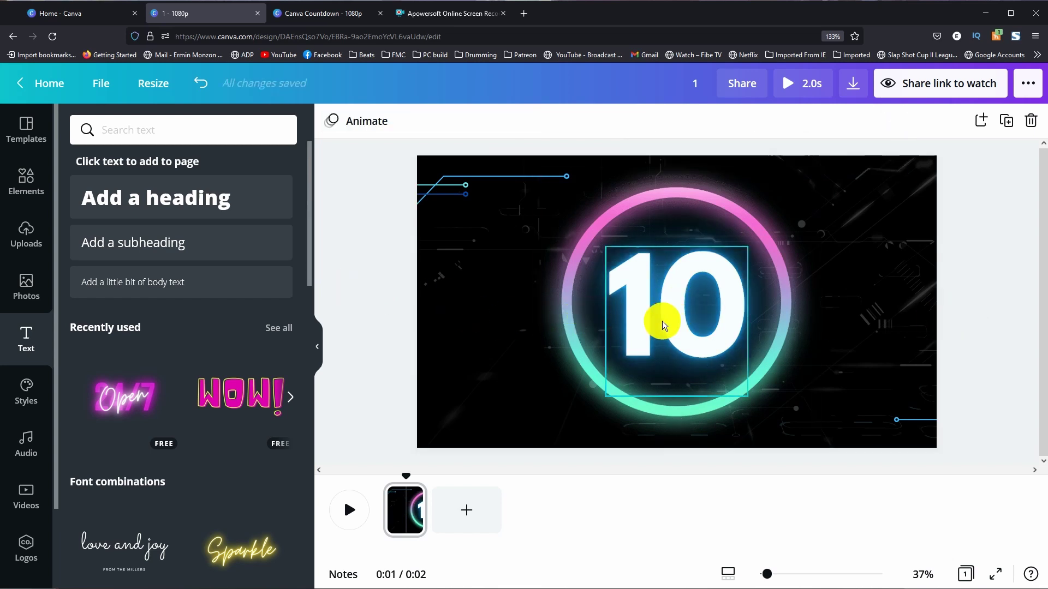
pyautogui.click(688, 310)
pyautogui.click(358, 292)
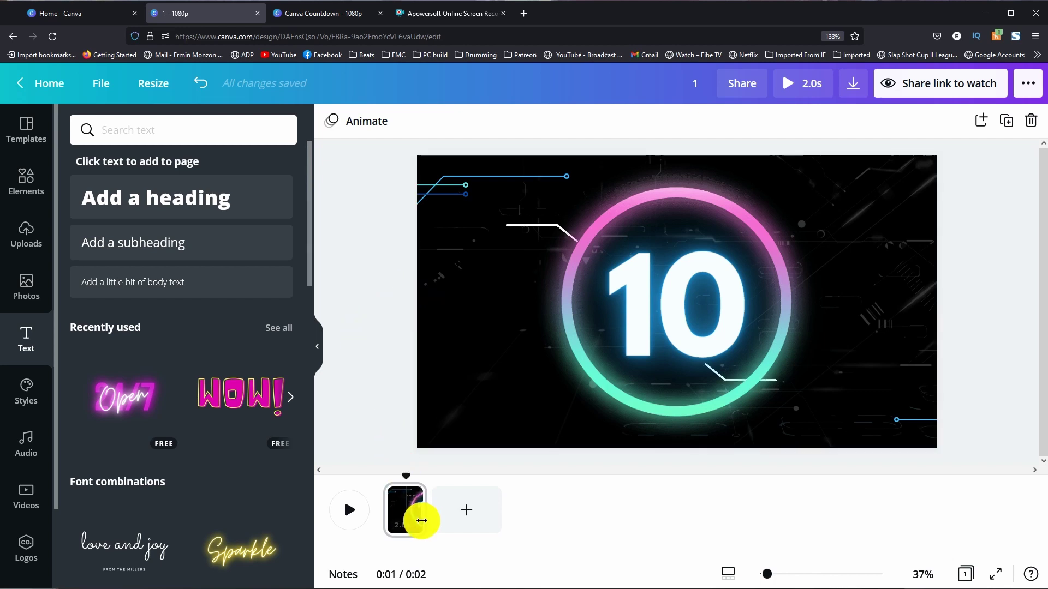
# Hide the side panel, adjust canvas zoom between 37% and 100%, and enlarge the timeline thumbnails.
pyautogui.click(318, 346)
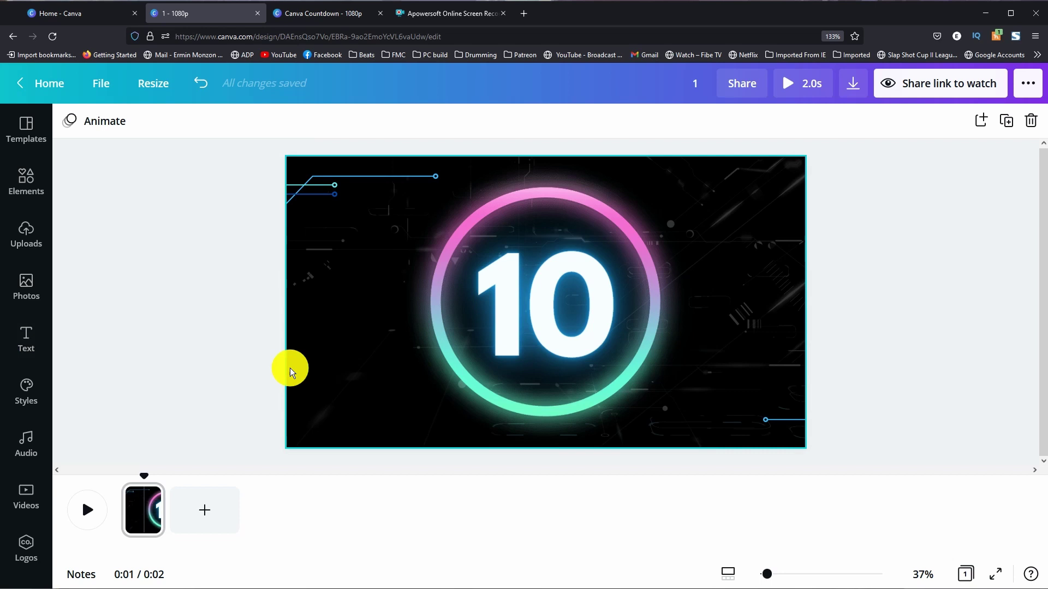
pyautogui.click(726, 574)
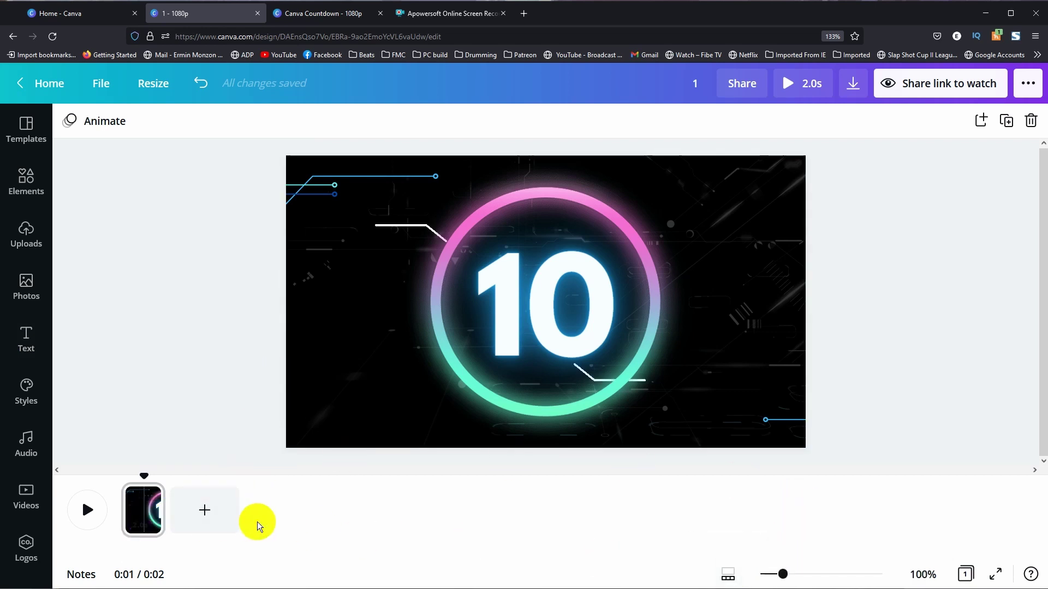
pyautogui.click(727, 574)
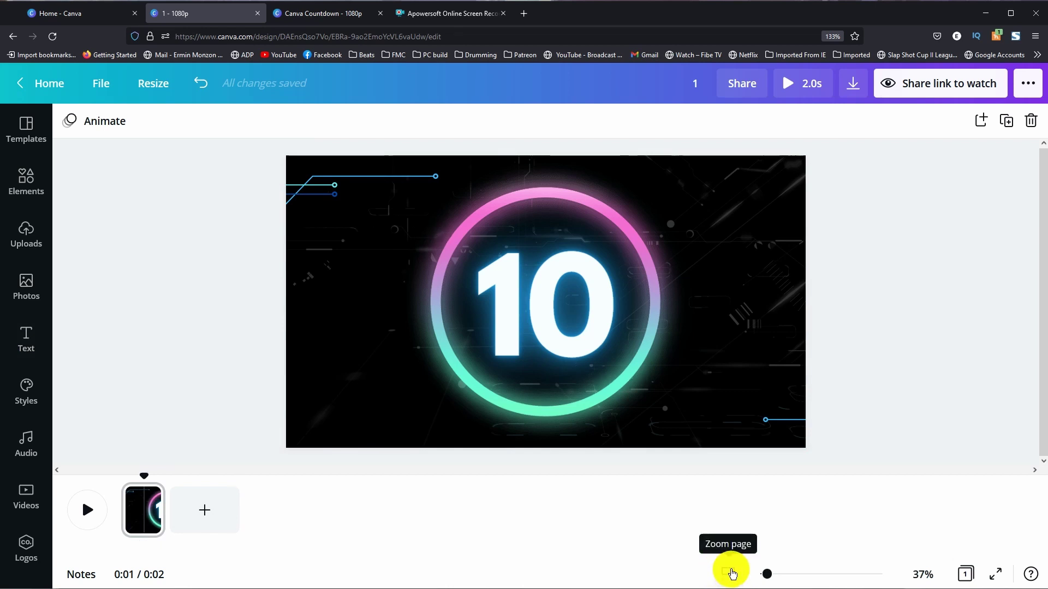
pyautogui.click(728, 576)
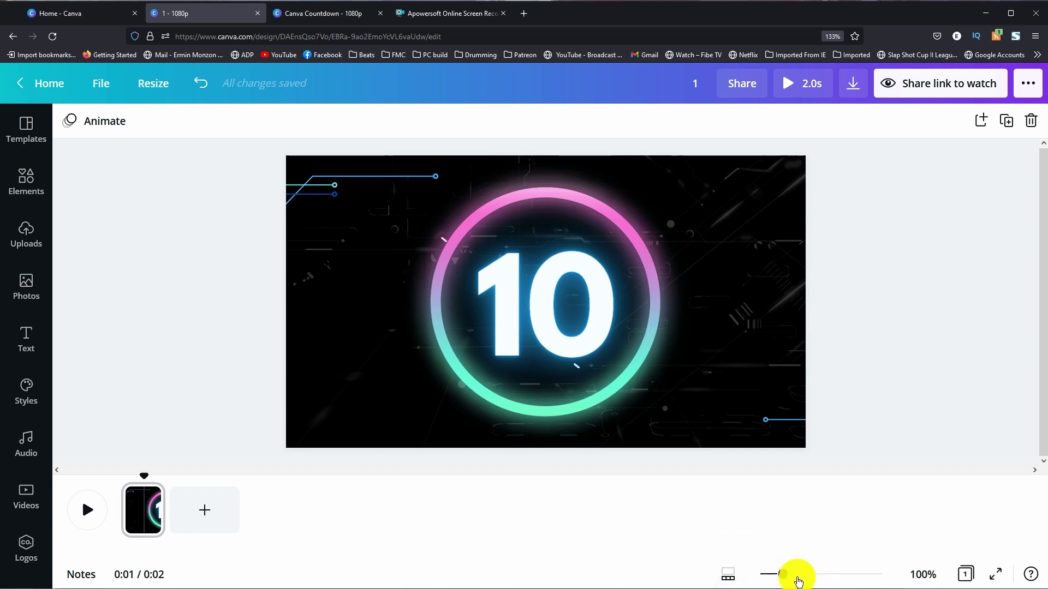
pyautogui.moveTo(782, 574); pyautogui.dragTo(832, 575)
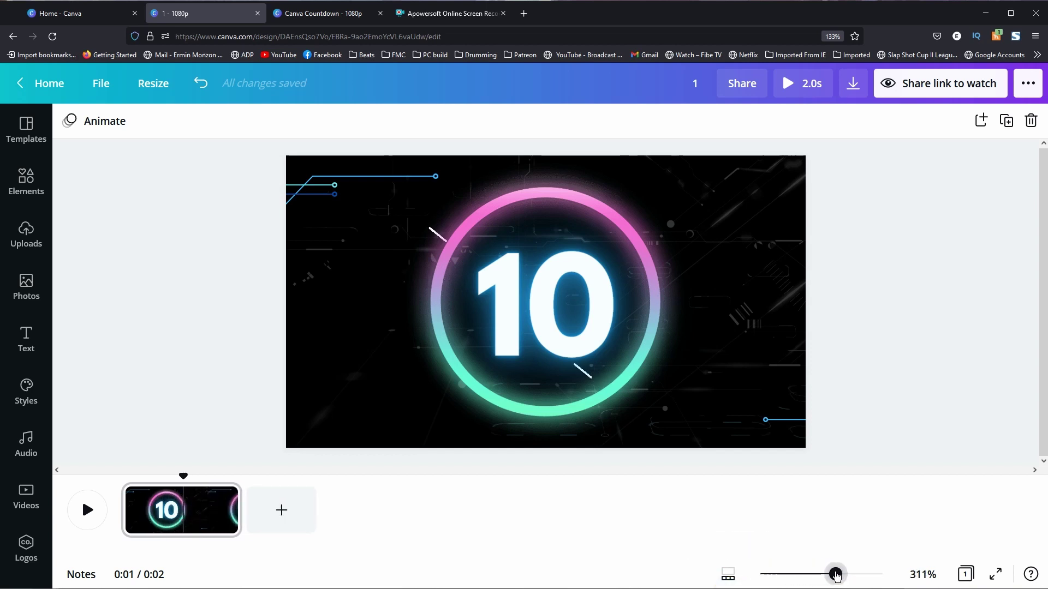
# Duplicate page 1 into a second page and select its 10 text for replacement with 9.
pyautogui.click(221, 501)
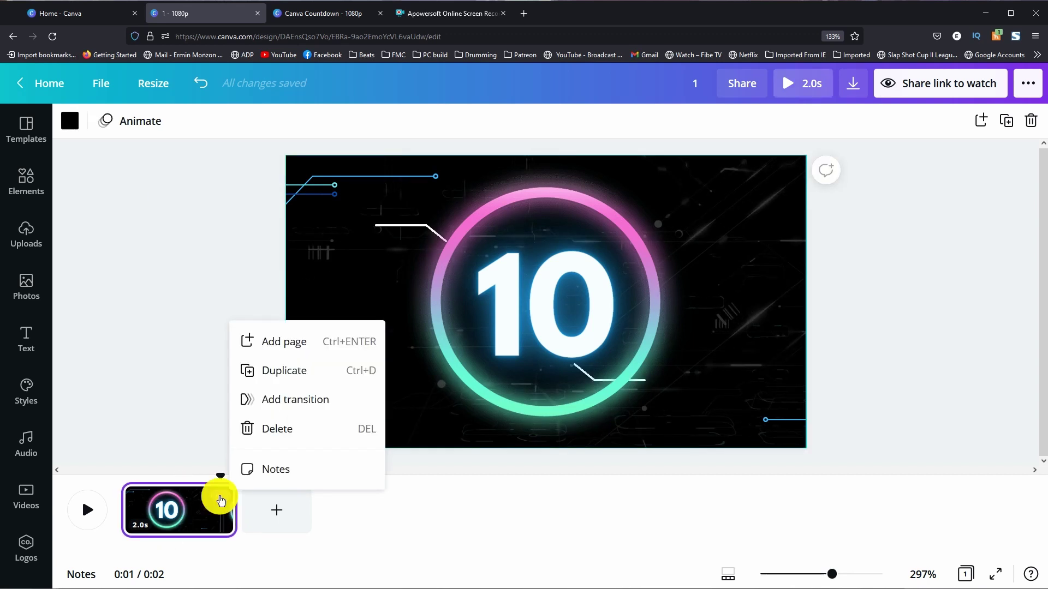
pyautogui.click(278, 373)
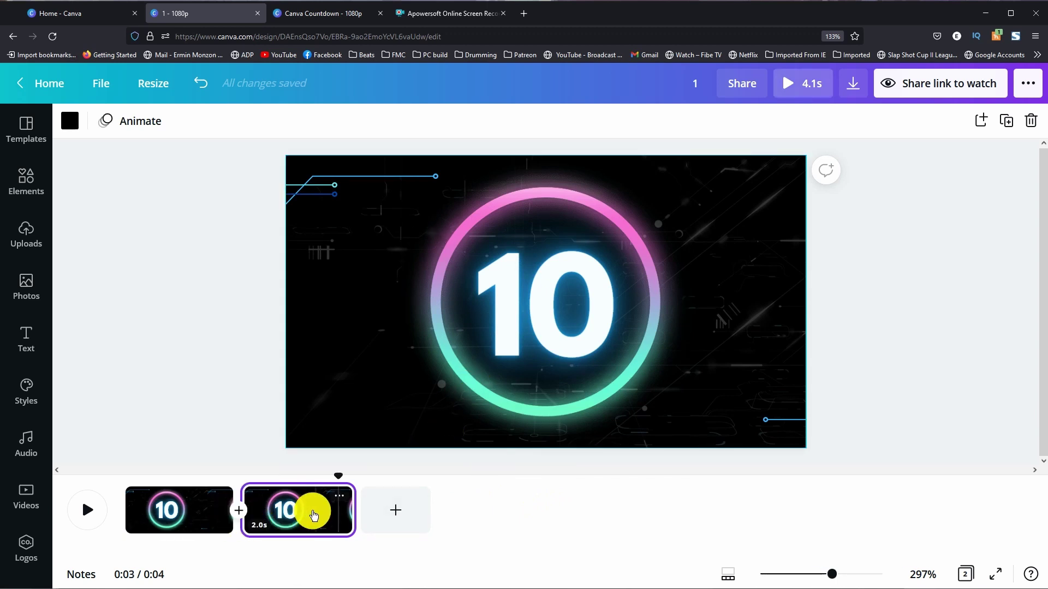
pyautogui.click(541, 288)
pyautogui.doubleClick(540, 289)
pyautogui.write('9')
pyautogui.click(319, 514)
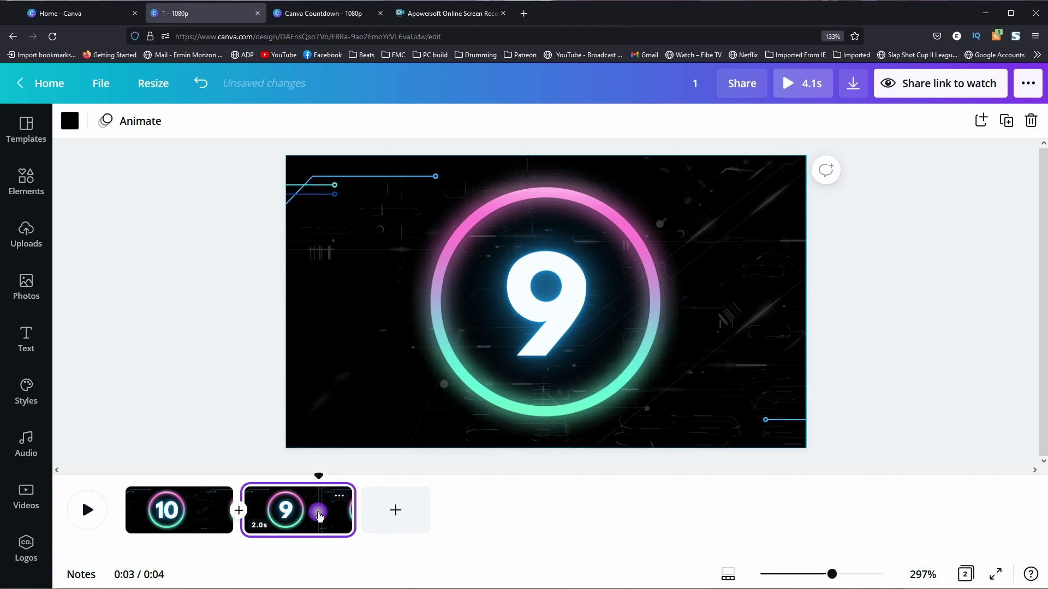
pyautogui.click(803, 83)
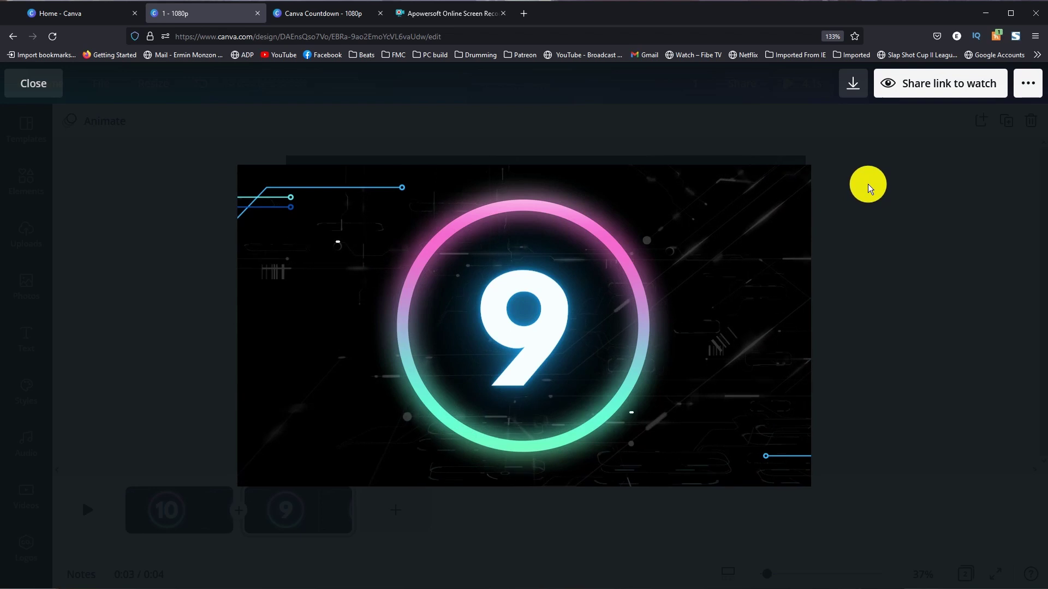
pyautogui.click(264, 468)
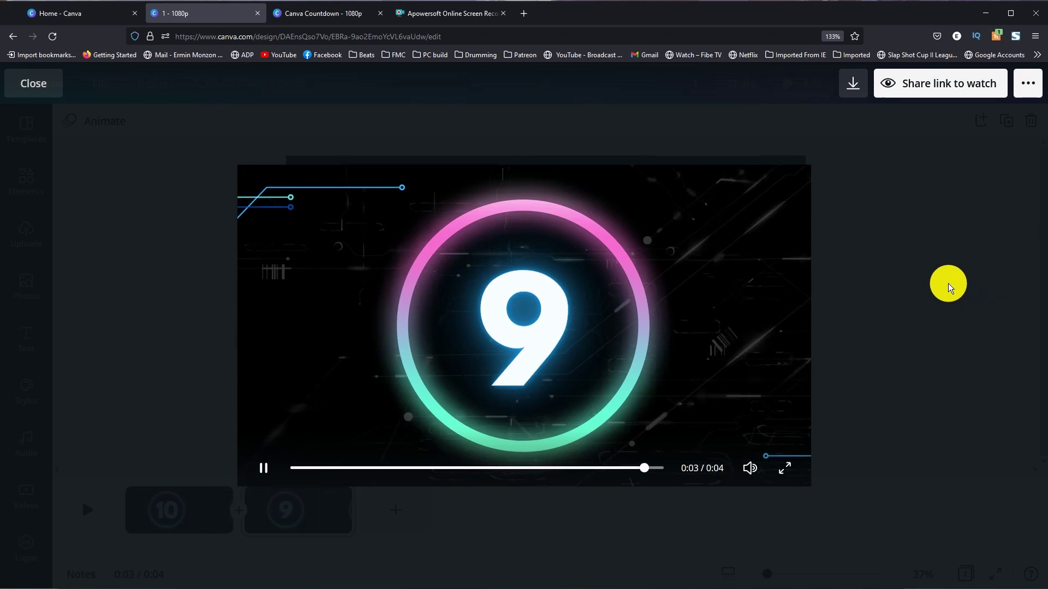
pyautogui.click(949, 283)
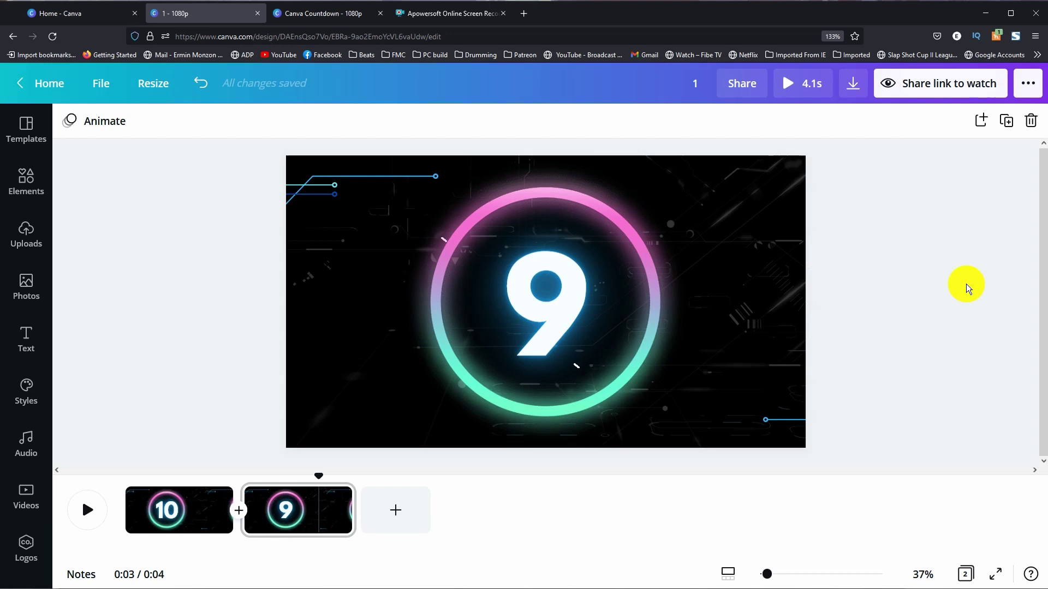
pyautogui.moveTo(298, 510)
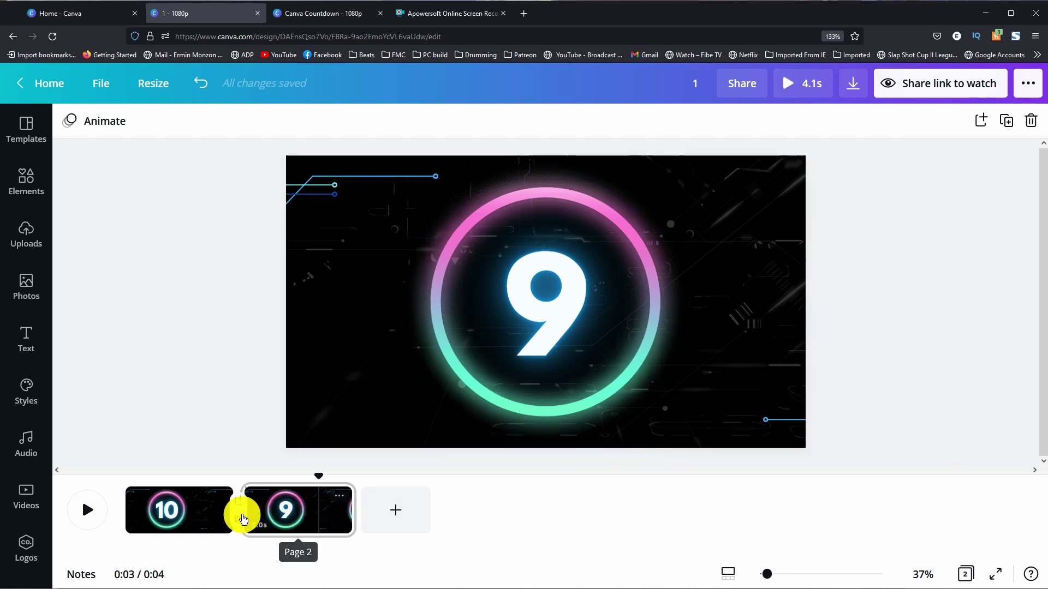
# Select the background video on the 9 page and enter trim mode.
pyautogui.click(344, 393)
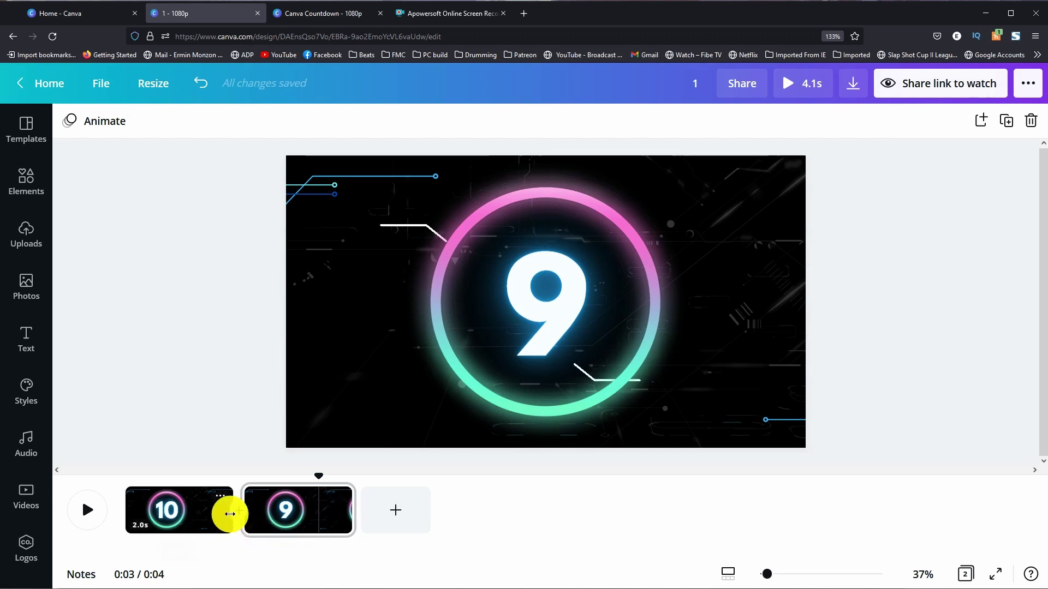
pyautogui.click(316, 507)
pyautogui.click(345, 325)
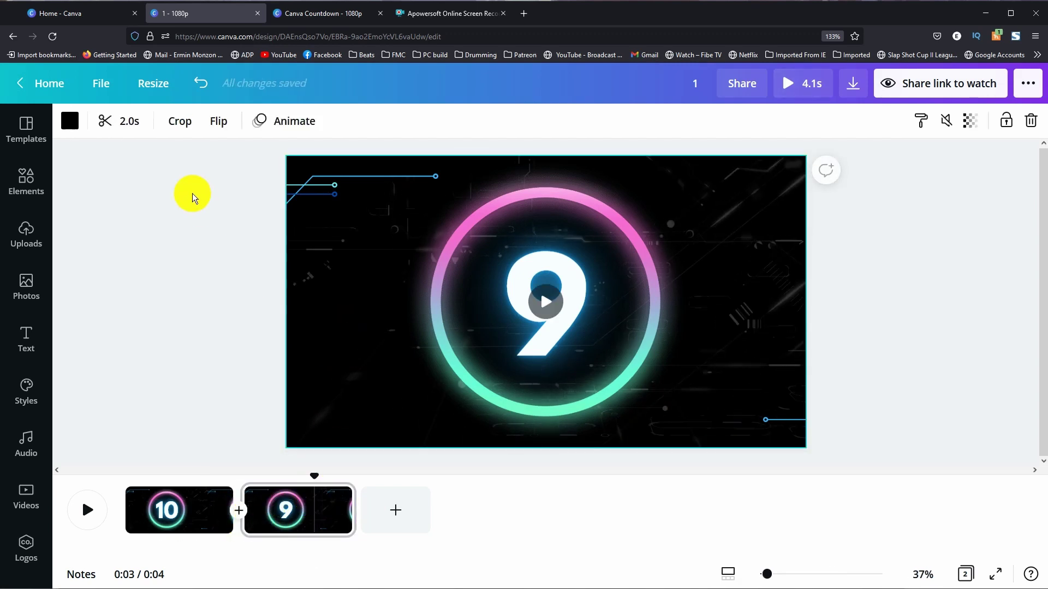
pyautogui.click(123, 121)
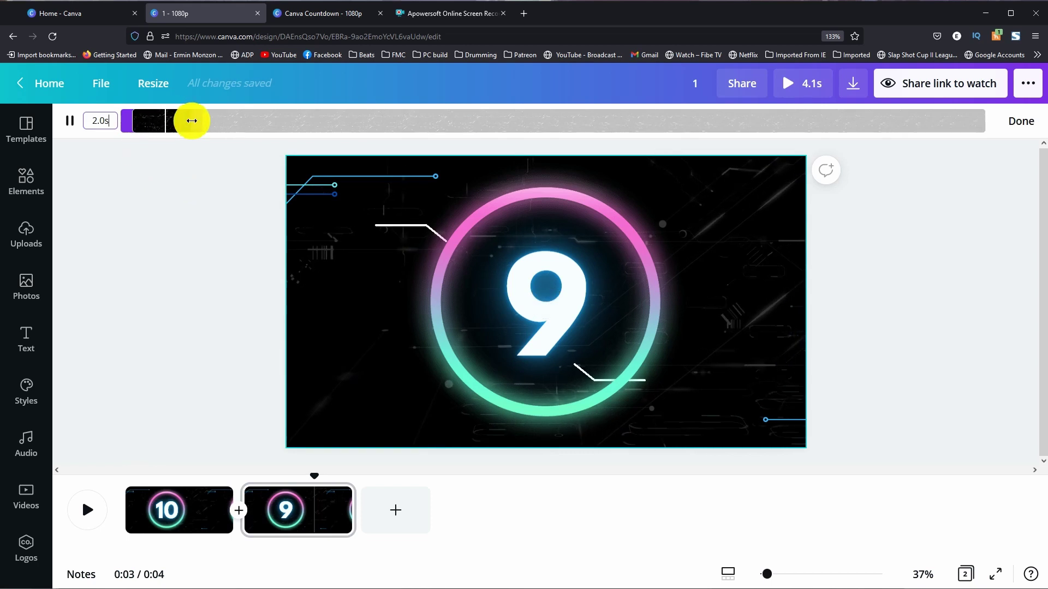
# Trim the background clip to a 2-second section starting at 2.1 seconds and play it back.
pyautogui.moveTo(192, 120); pyautogui.dragTo(342, 120)
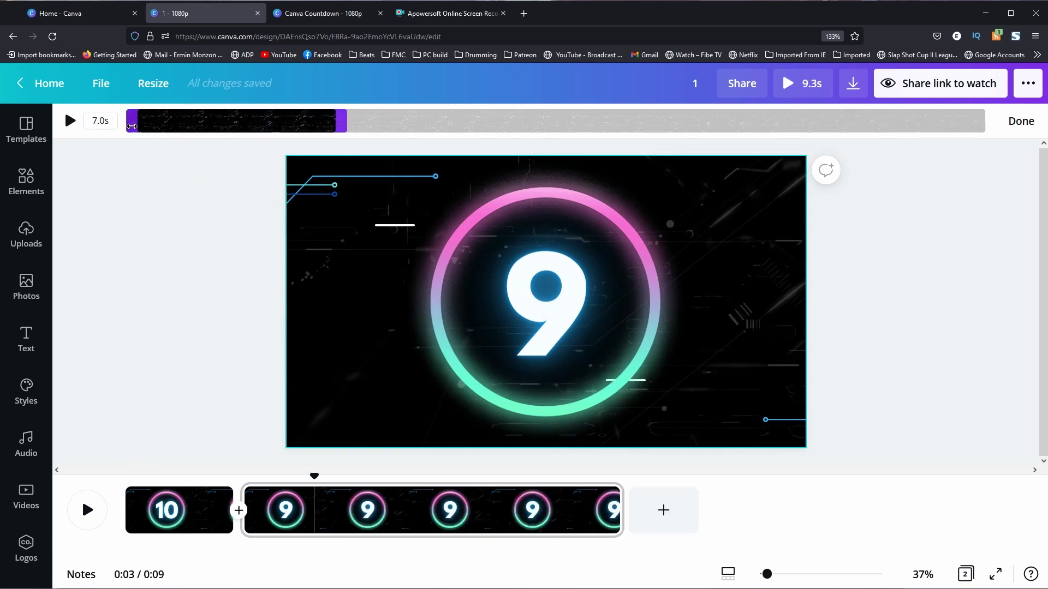
pyautogui.moveTo(131, 126); pyautogui.dragTo(186, 129)
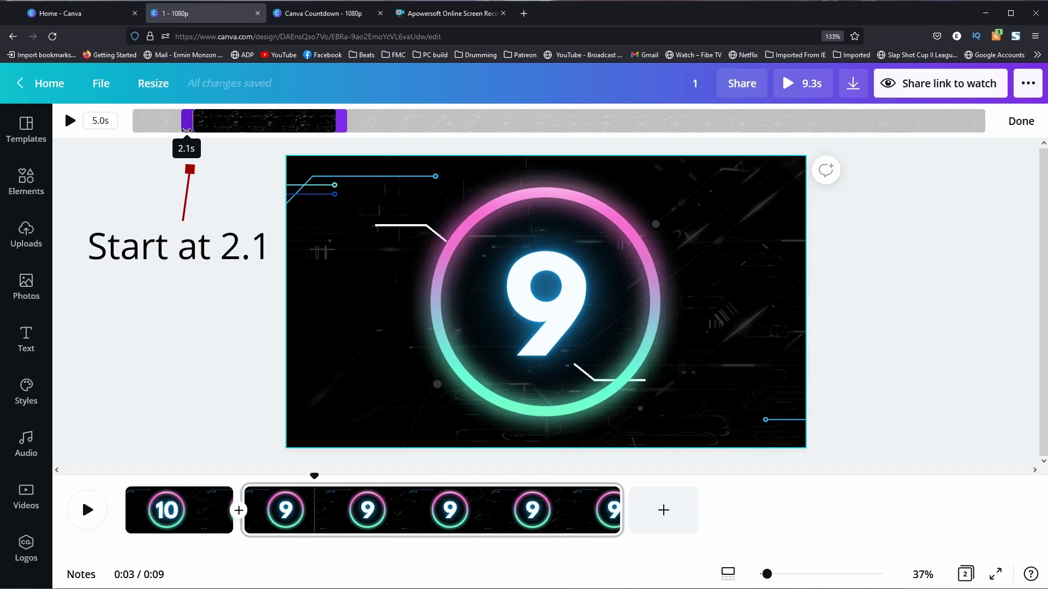
pyautogui.click(69, 120)
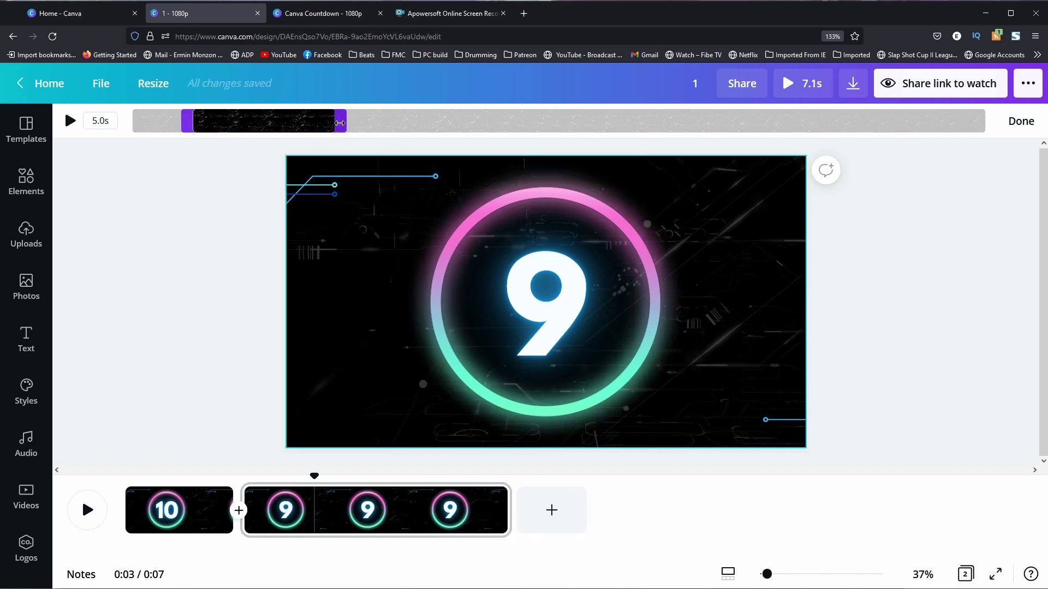
pyautogui.moveTo(341, 123); pyautogui.dragTo(256, 129)
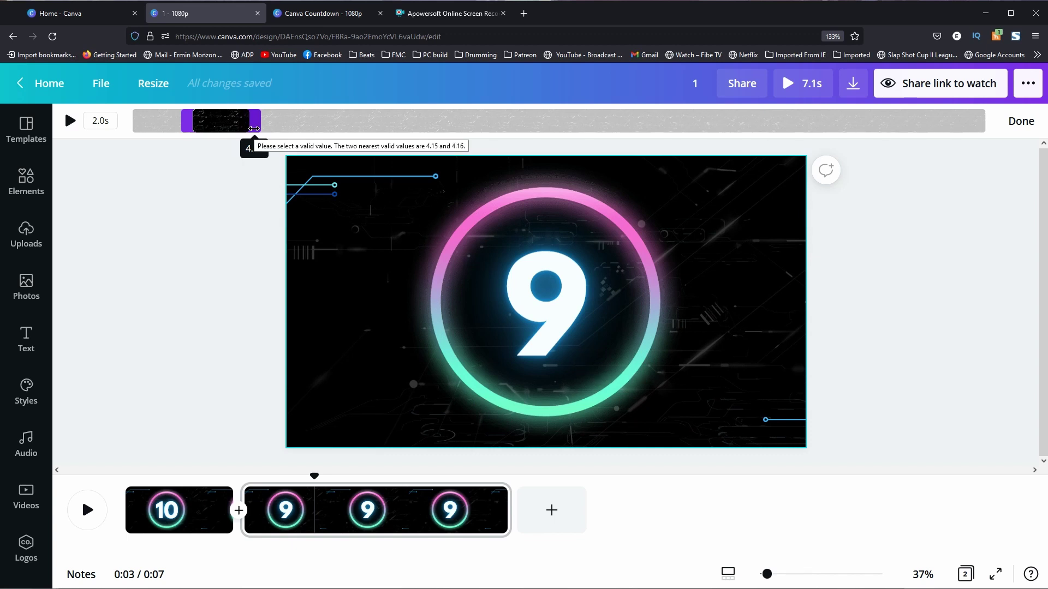
pyautogui.moveTo(254, 129); pyautogui.dragTo(255, 129)
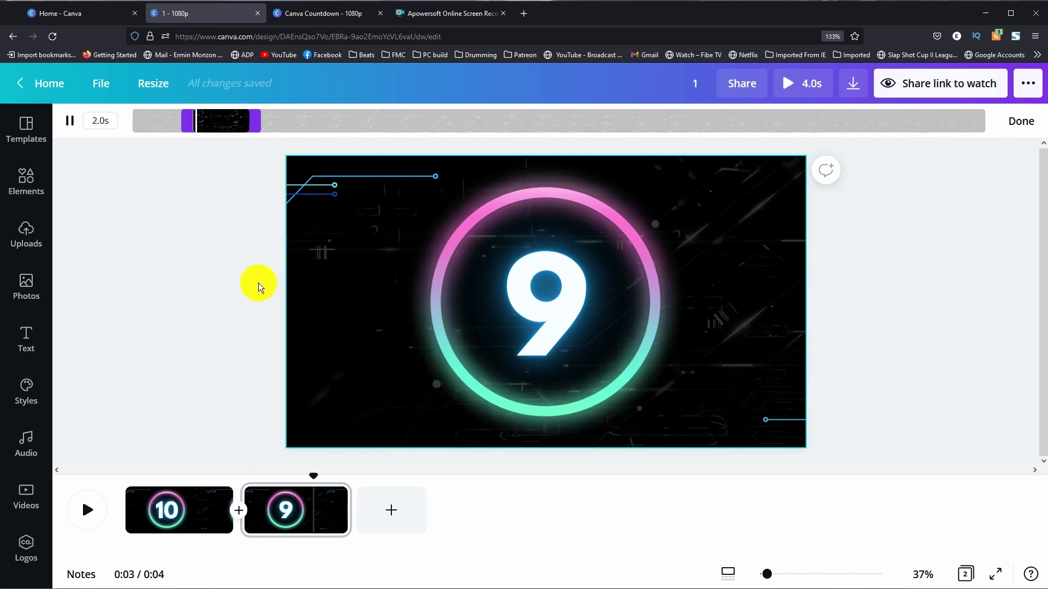
# Add a Dissolve transition between the 10 and 9 pages and replay the preview to check it.
pyautogui.click(238, 501)
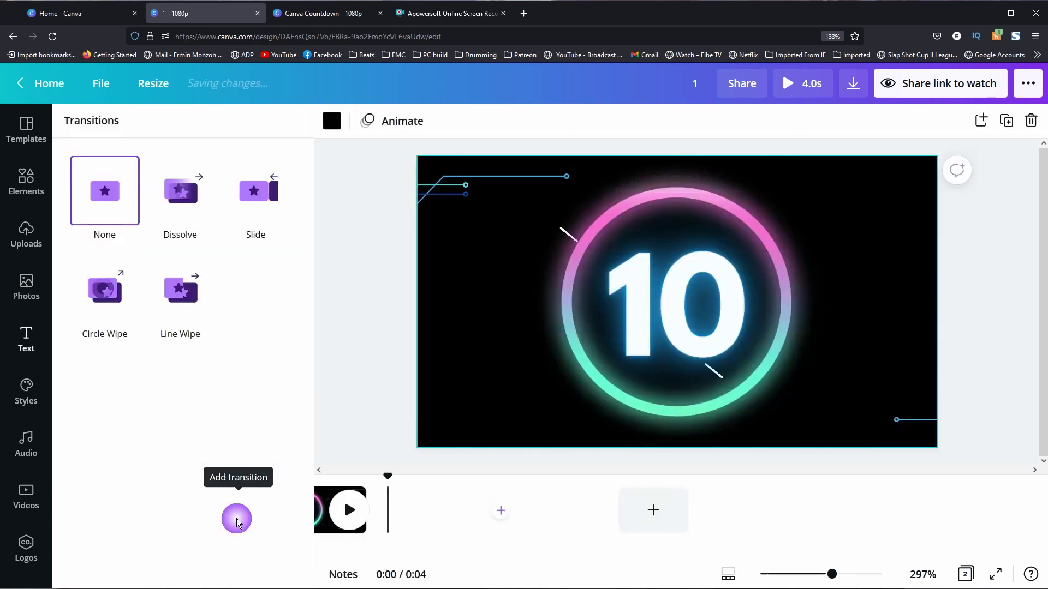
pyautogui.click(181, 191)
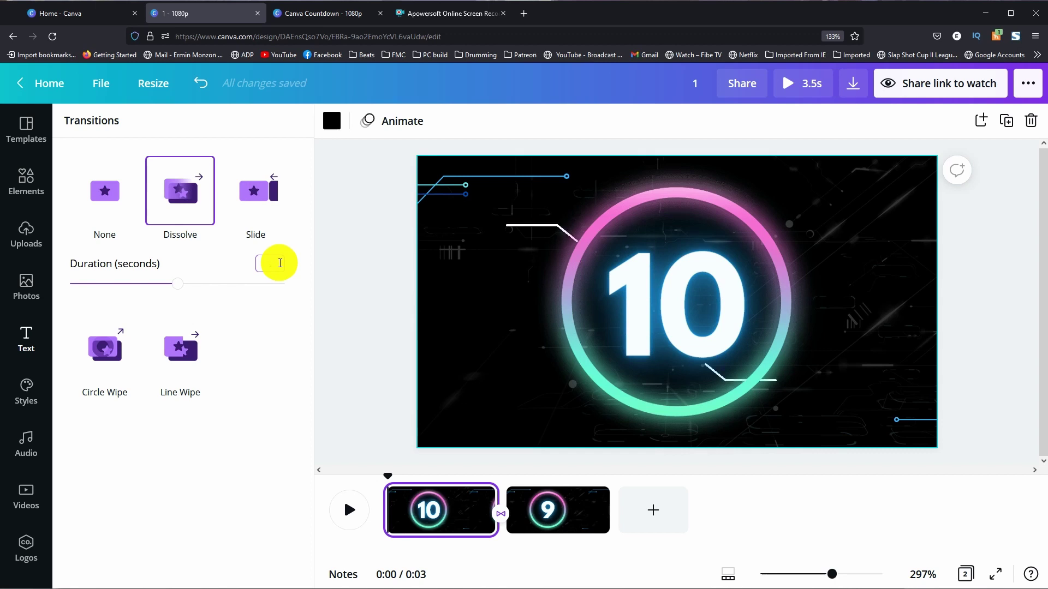
pyautogui.write('0.2')
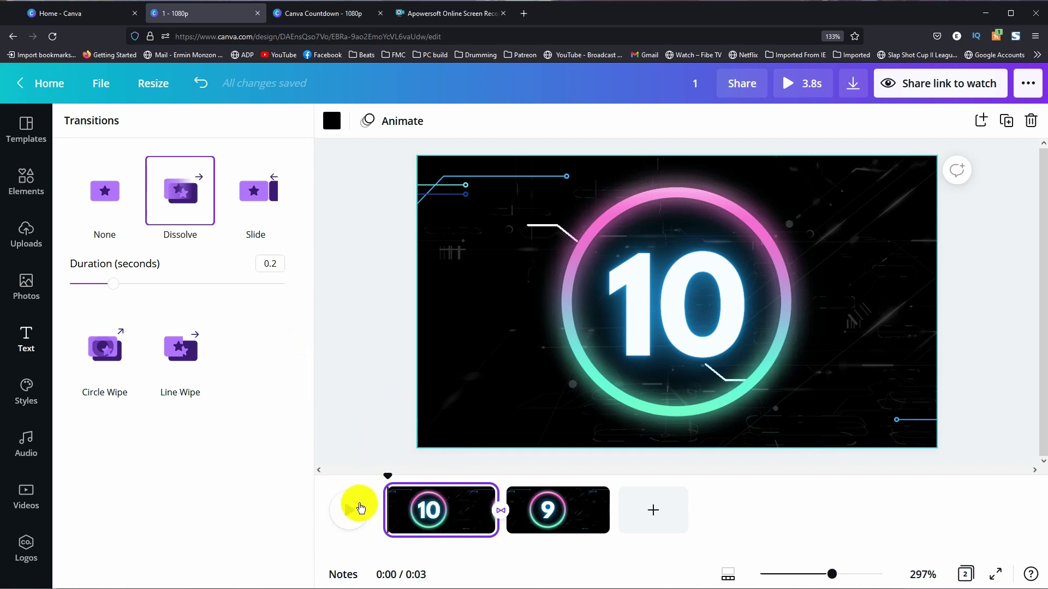
pyautogui.click(788, 89)
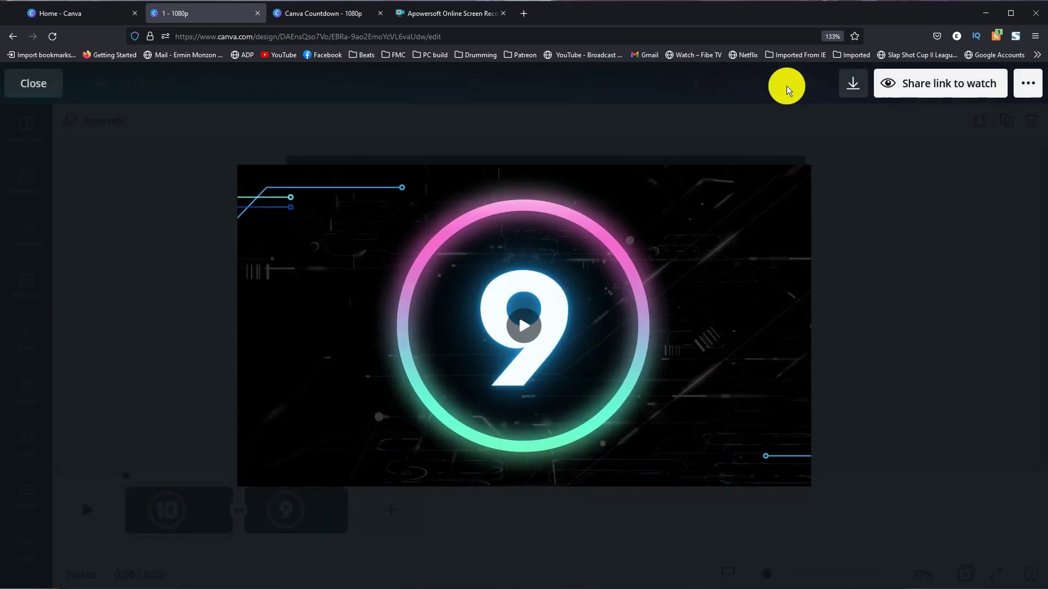
pyautogui.click(524, 315)
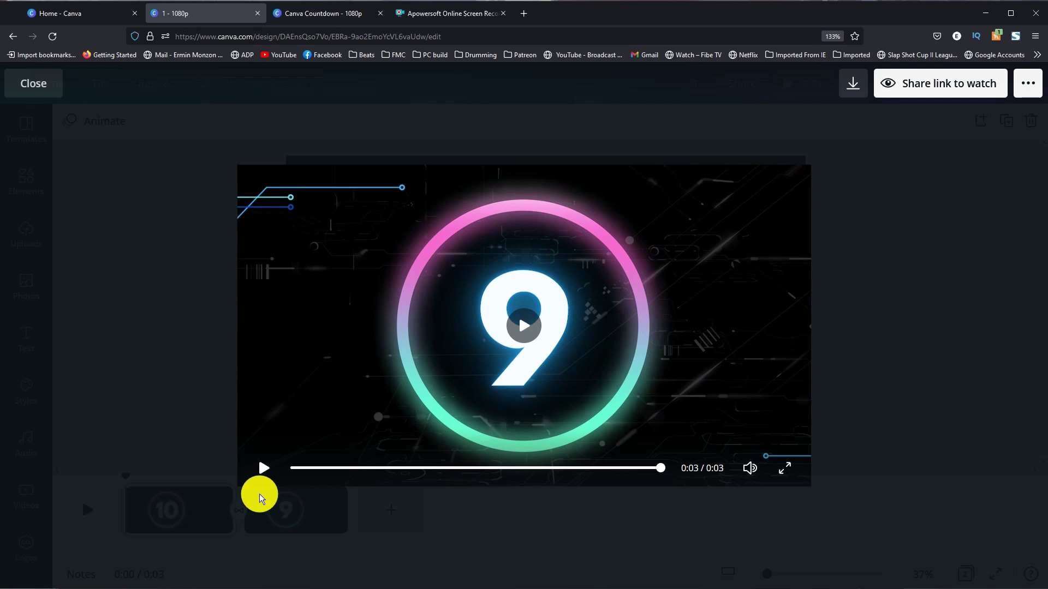
pyautogui.click(261, 472)
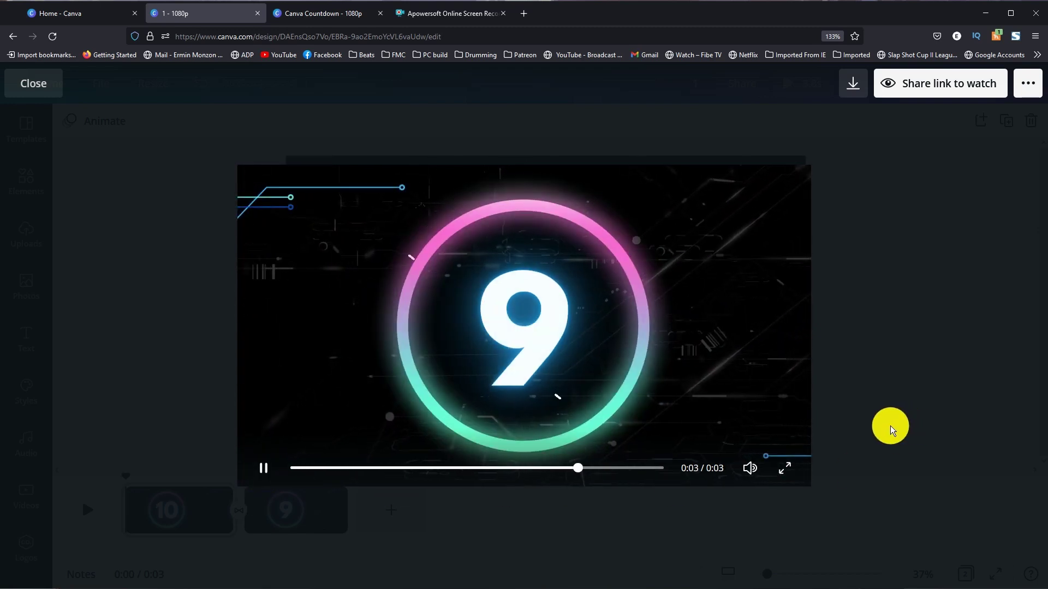
# Return to editing and duplicate the 9 page for the next number.
pyautogui.click(907, 391)
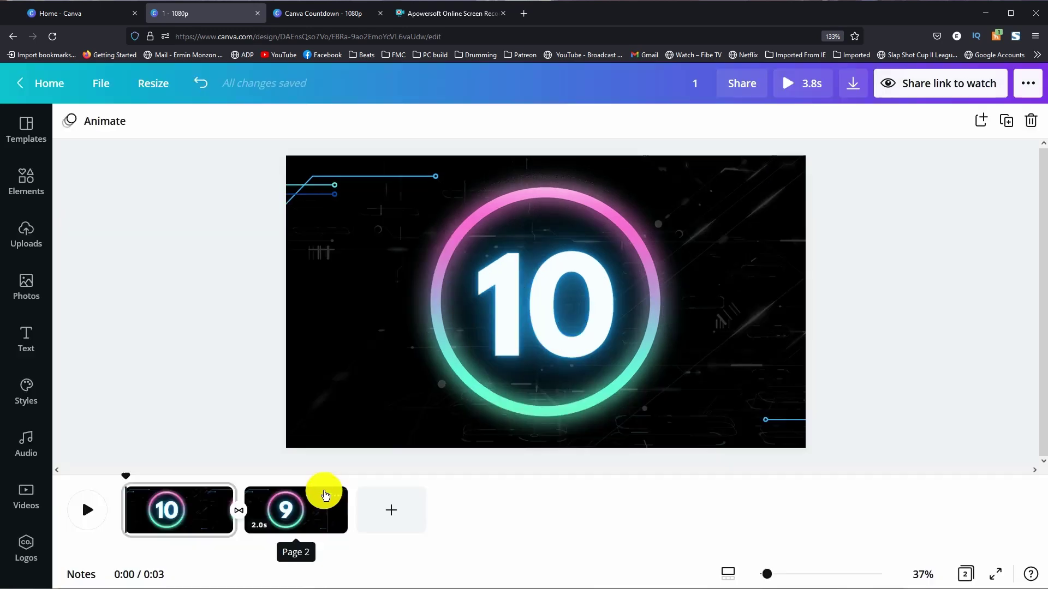
pyautogui.click(334, 498)
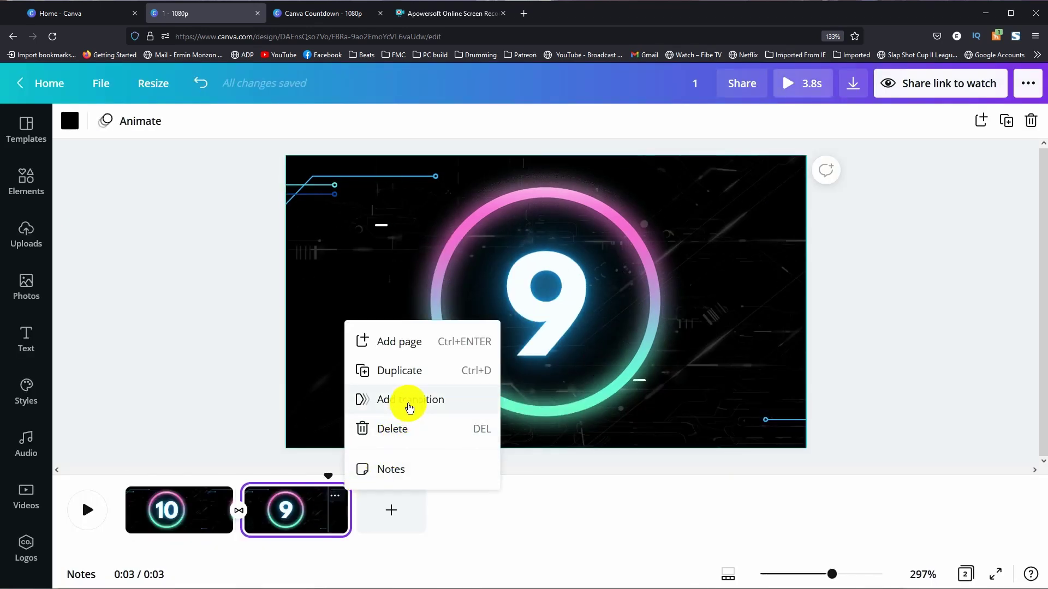
pyautogui.click(416, 374)
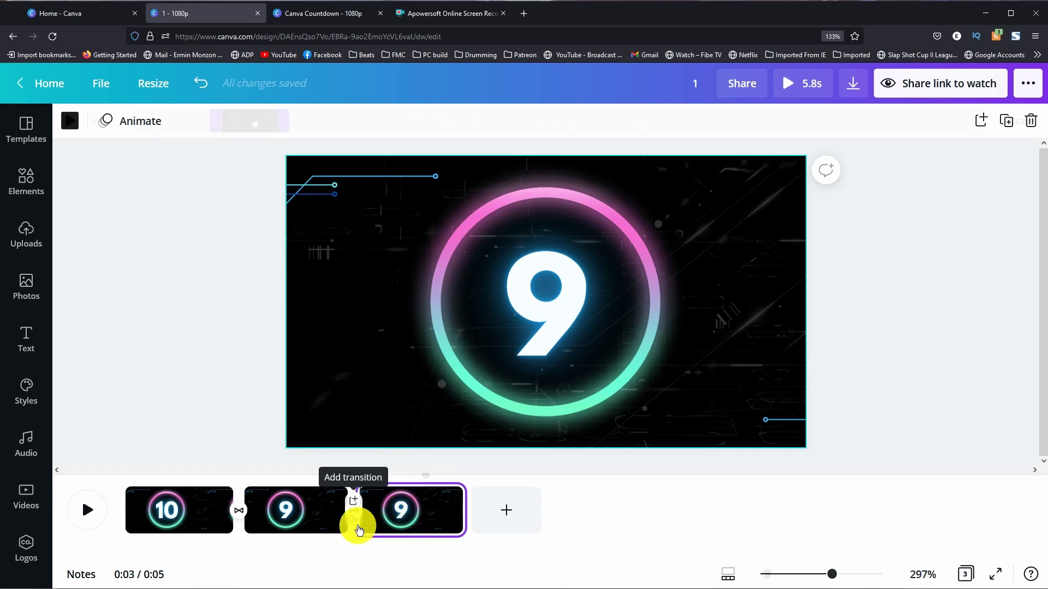
# Apply Dissolve between all pages and shorten the new page's background clip ending.
pyautogui.click(354, 501)
pyautogui.click(304, 122)
pyautogui.click(249, 264)
pyautogui.click(543, 334)
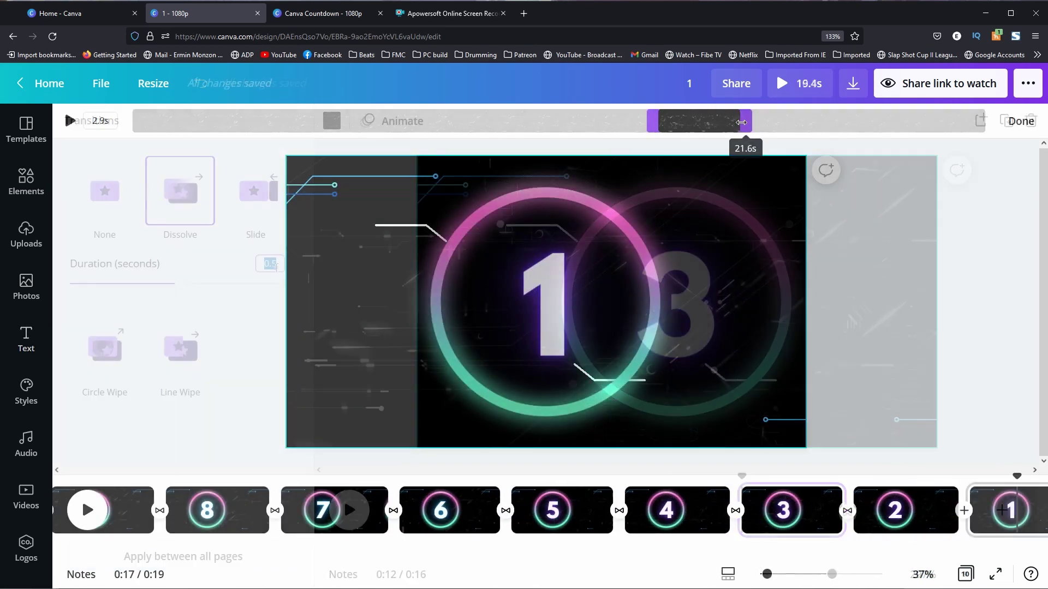
pyautogui.moveTo(741, 122); pyautogui.dragTo(716, 123)
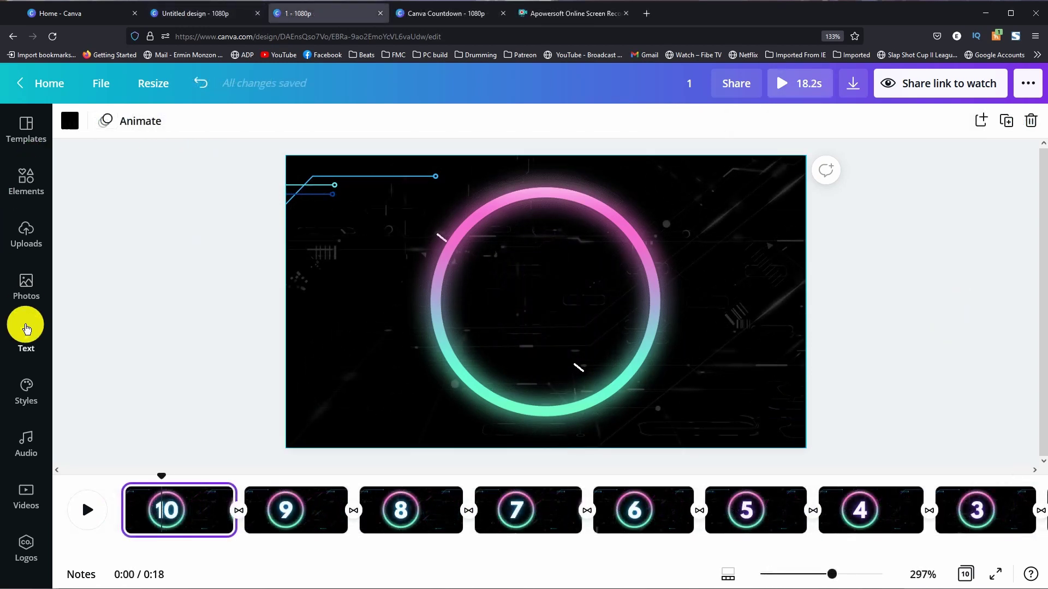
# Open the Audio library from the left sidebar to choose a countdown soundtrack.
pyautogui.click(27, 445)
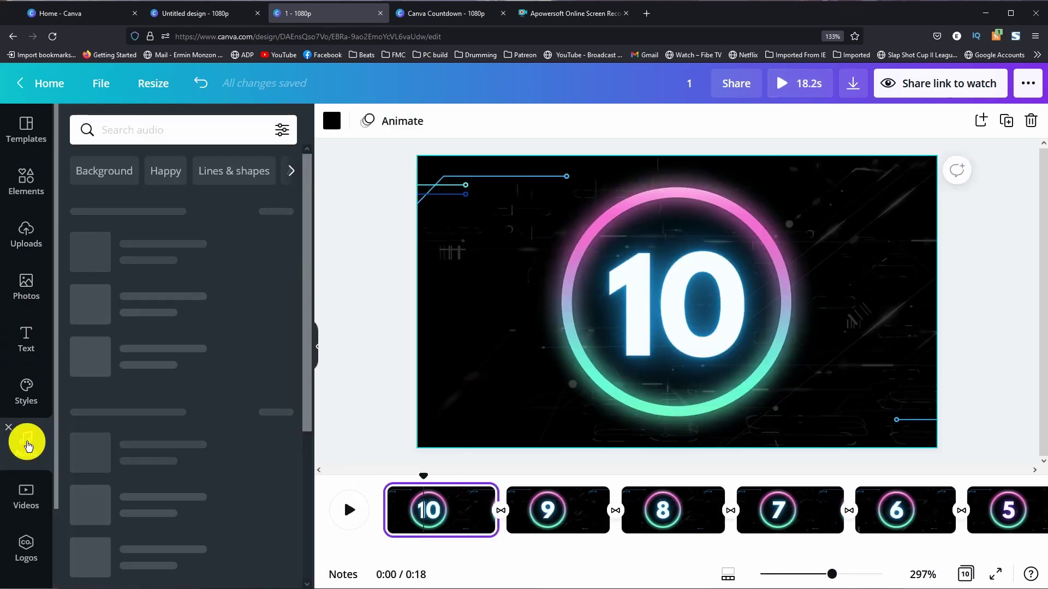